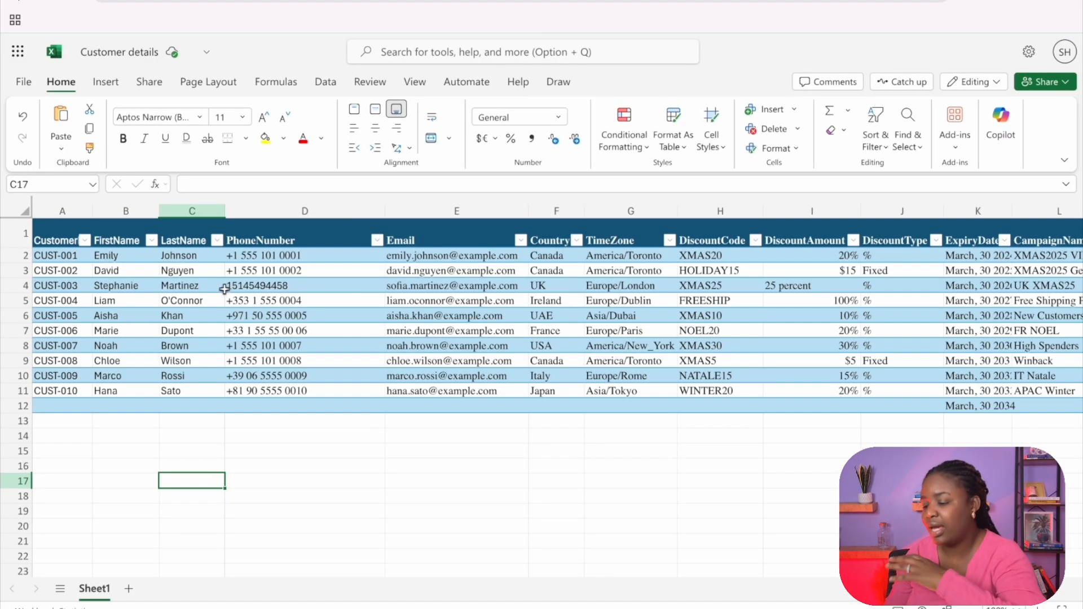
Step: Switch to the Customer details workbook in Excel and inspect the CallStatus column and its entry in row 4
left_click(232, 286)
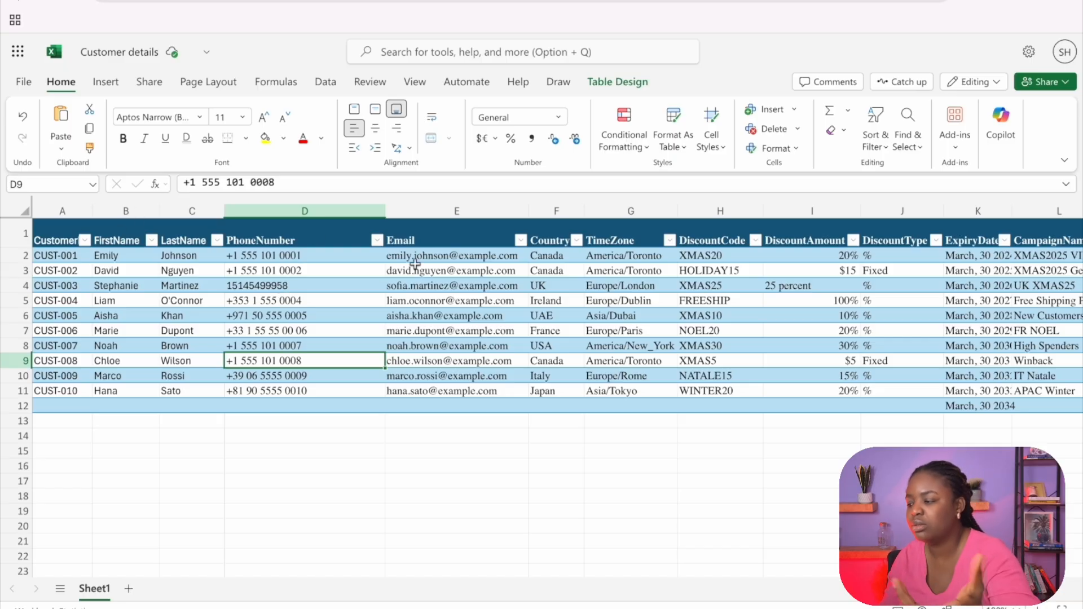
scroll(695, 282, "right", 1)
scroll(695, 282, "right", 10)
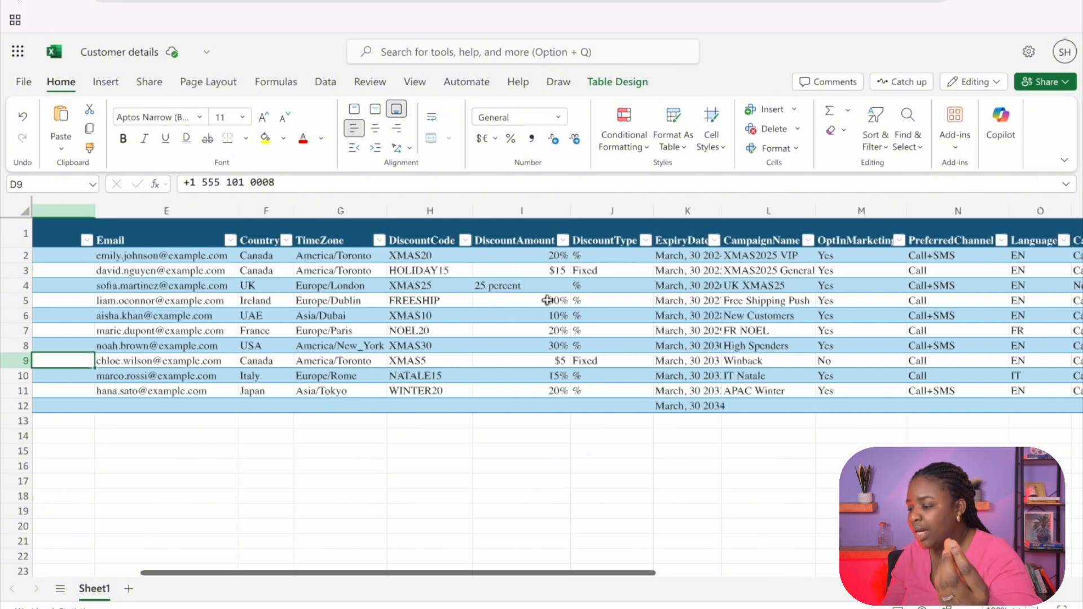
left_click(639, 220)
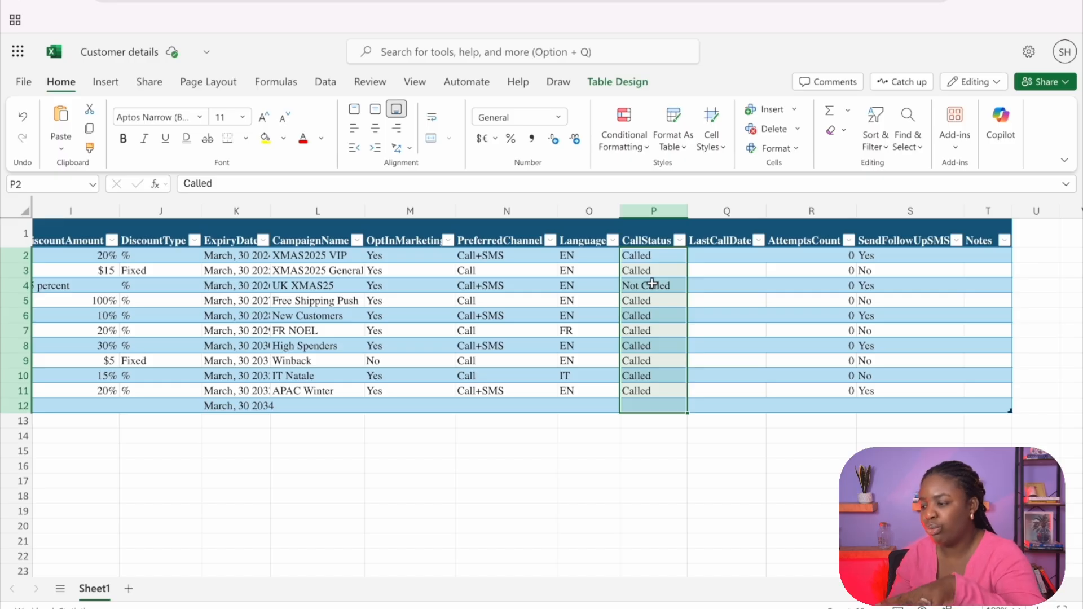
key("Down")
key("Down")
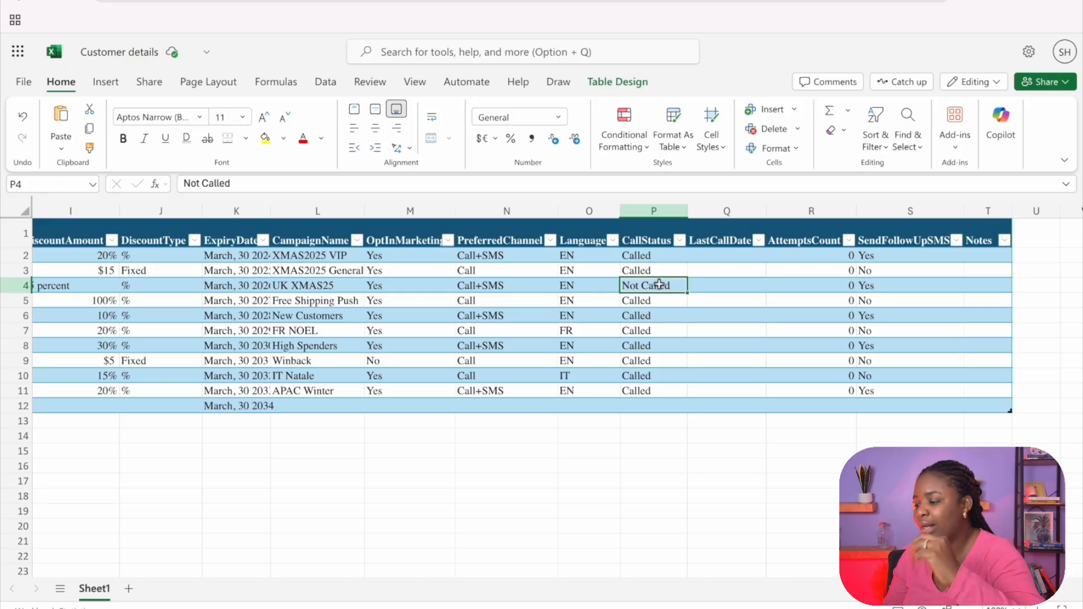
Step: Review the customer table's FirstName, DiscountCode, DiscountAmount and ExpiryDate columns that supply the call message
scroll(502, 362, "left", 10)
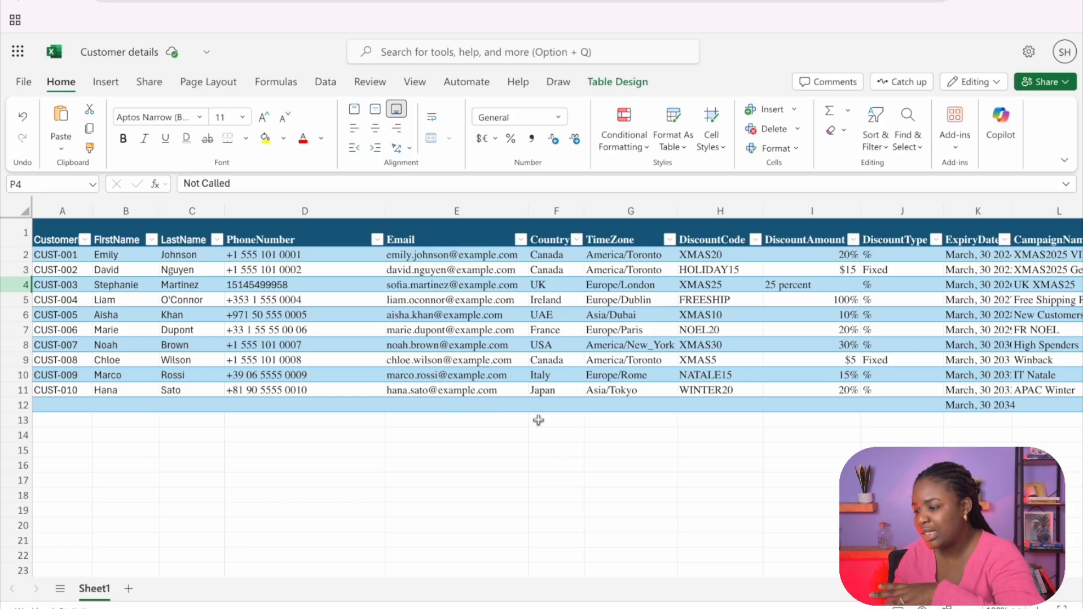
left_click(110, 225)
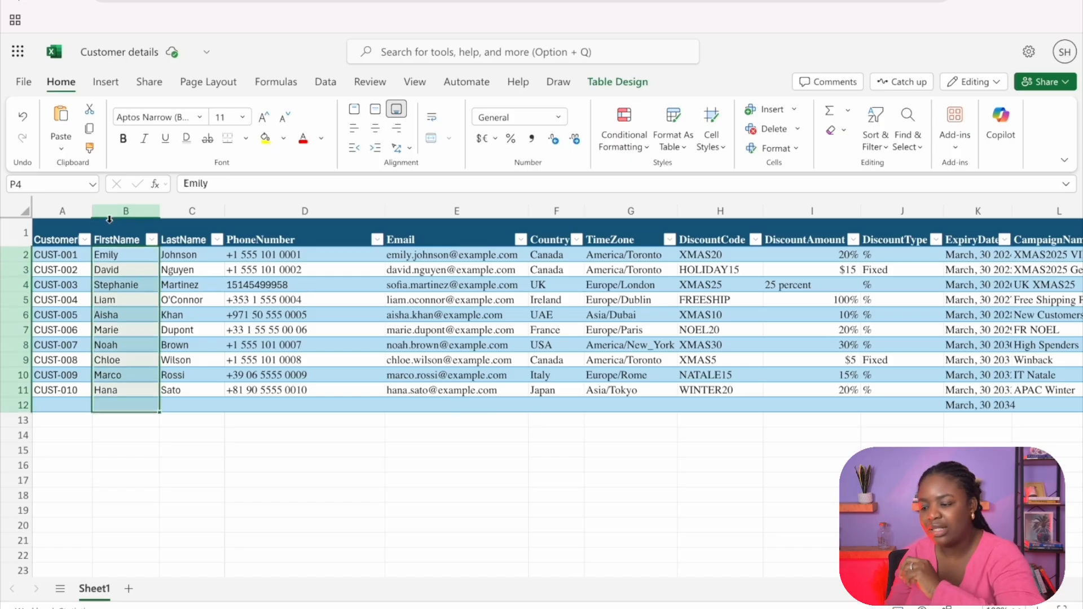
left_click(722, 236)
left_click(802, 219)
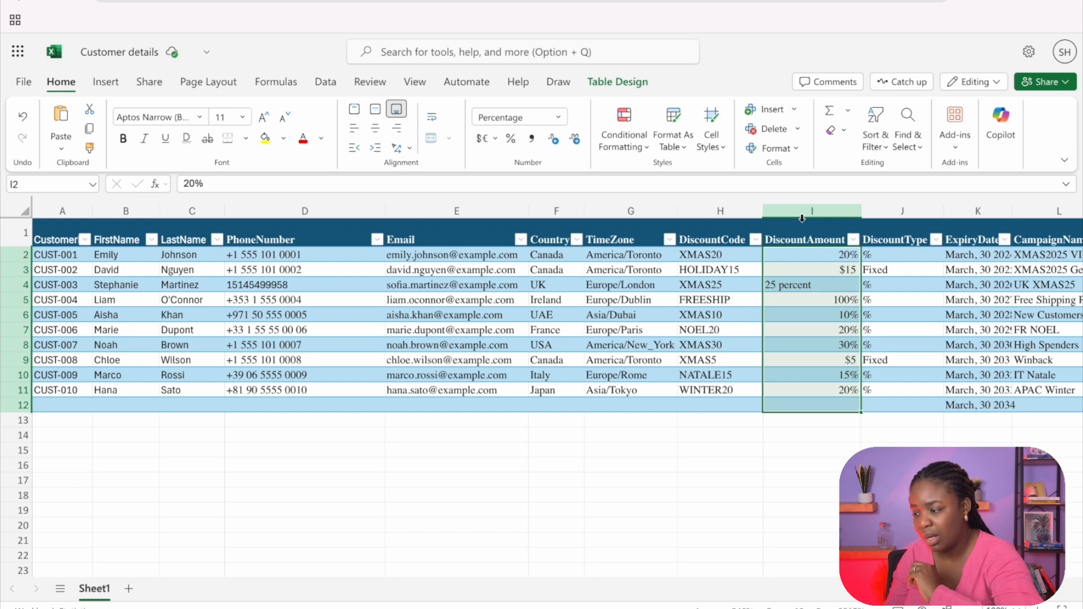
scroll(653, 311, "right", 5)
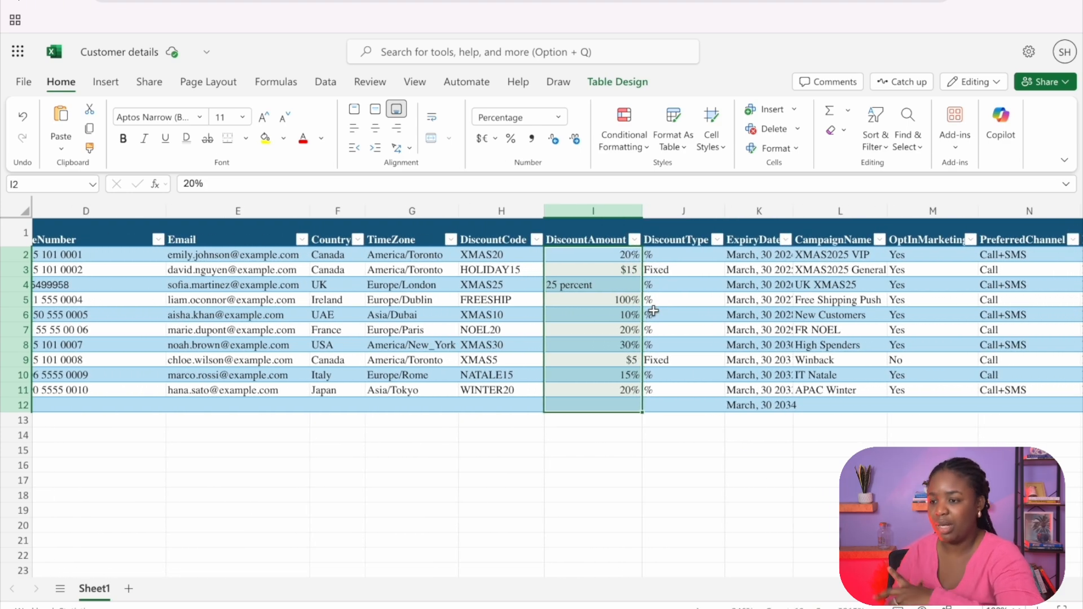
scroll(653, 310, "right", 3)
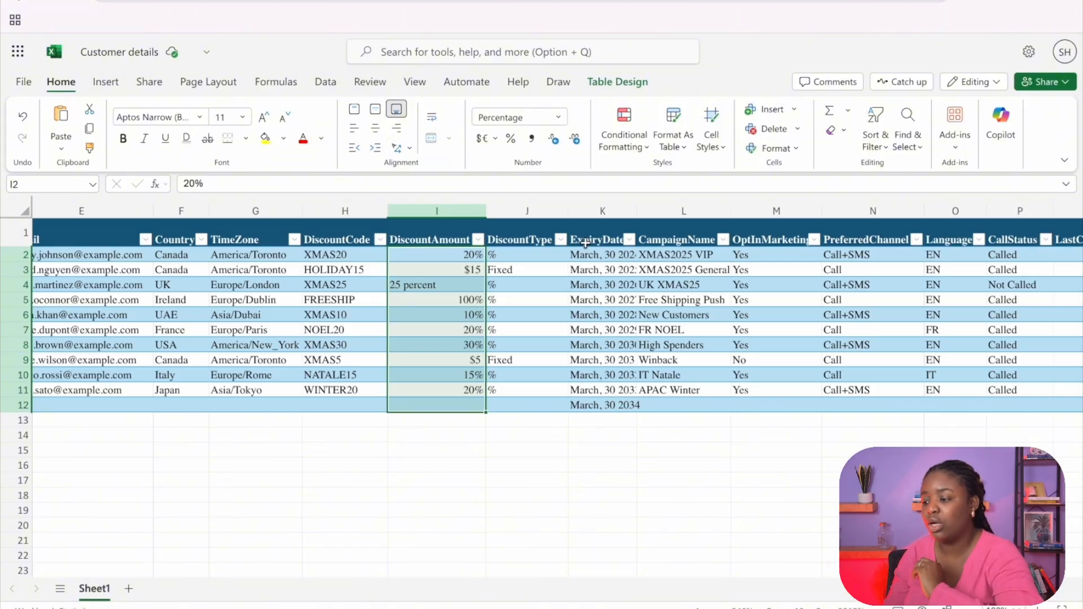
left_click(523, 202)
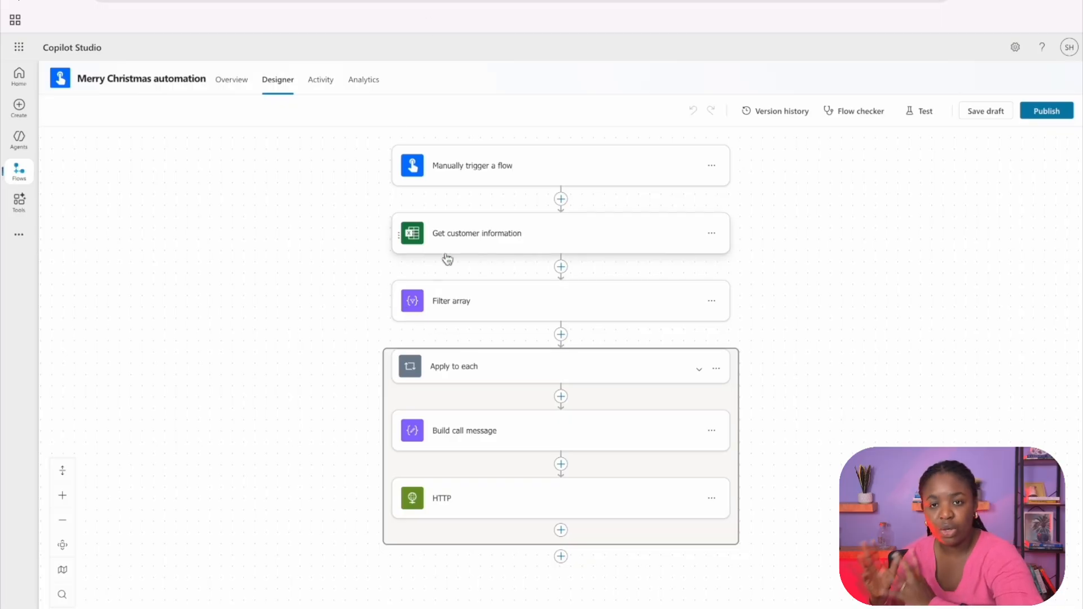
Step: Expand the Filter array action in Copilot Studio and inspect the dynamic content and expression options for its From input
left_click(441, 314)
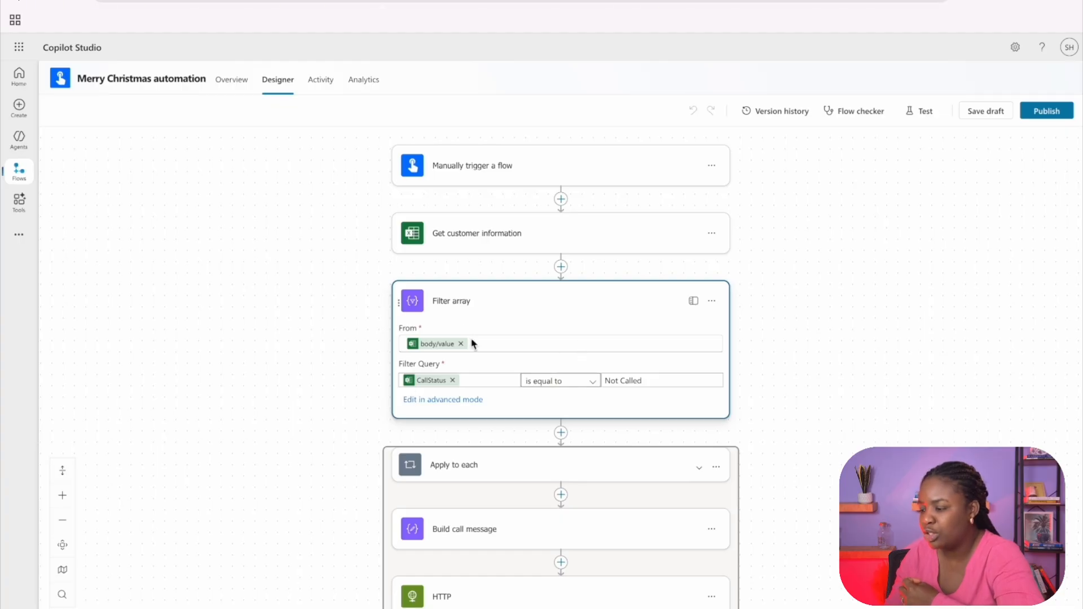
left_click(417, 341)
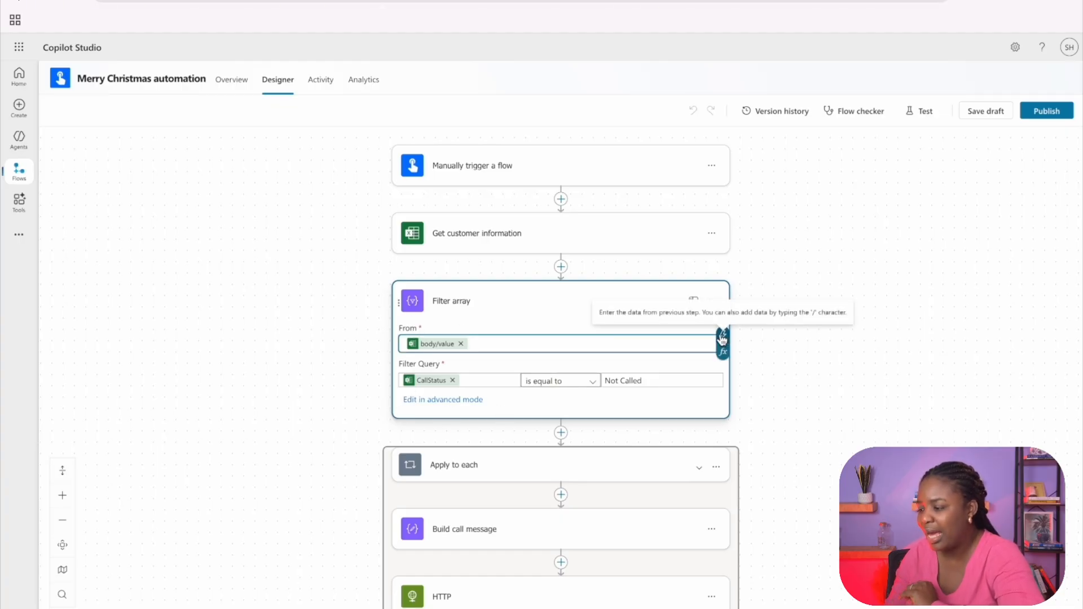
left_click(723, 338)
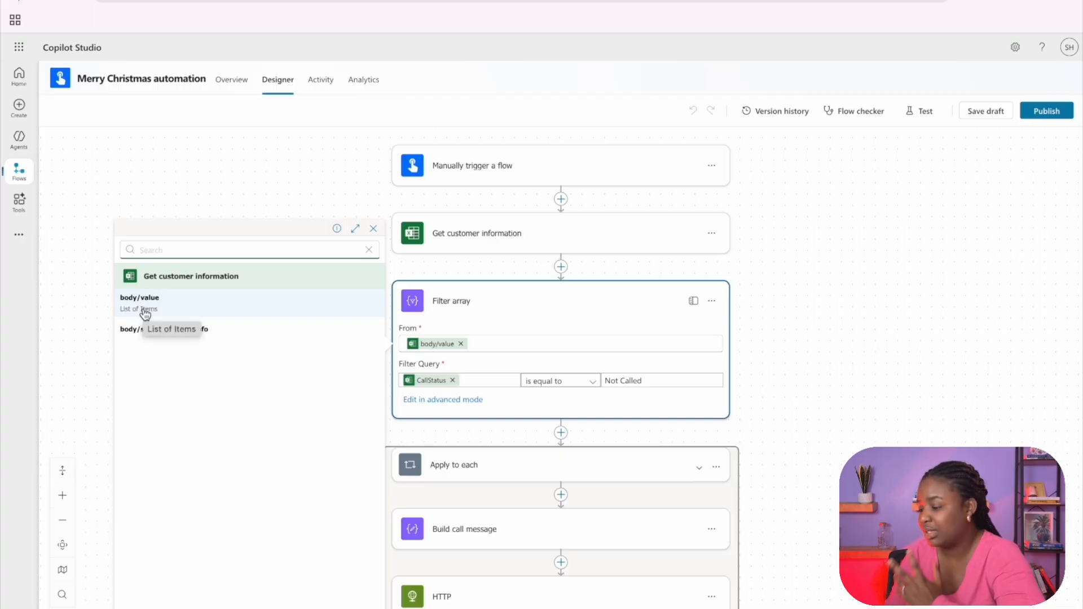
left_click(682, 343)
left_click(722, 352)
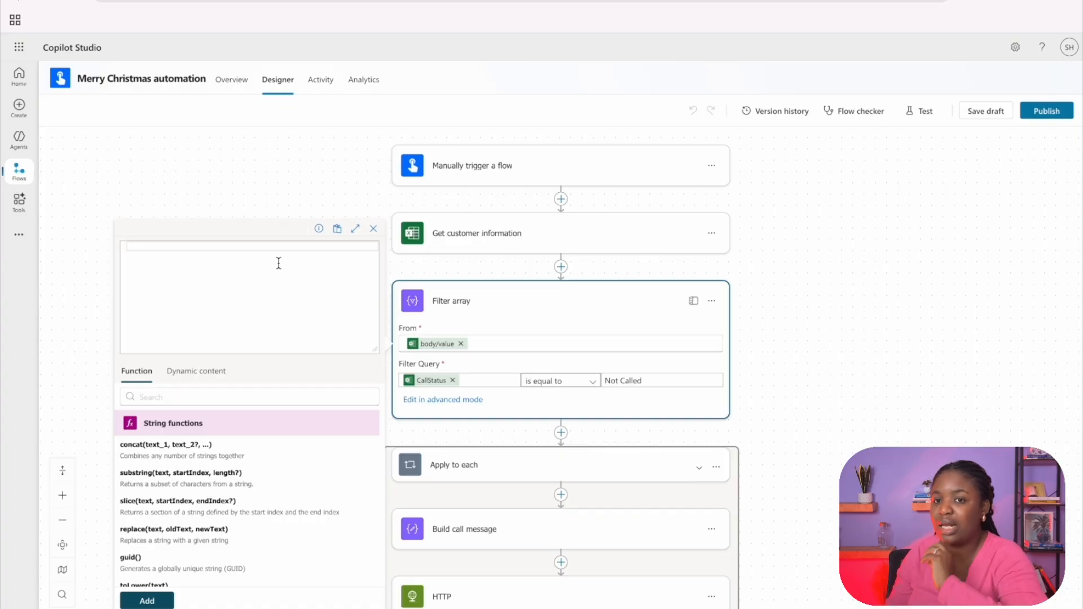
left_click(277, 199)
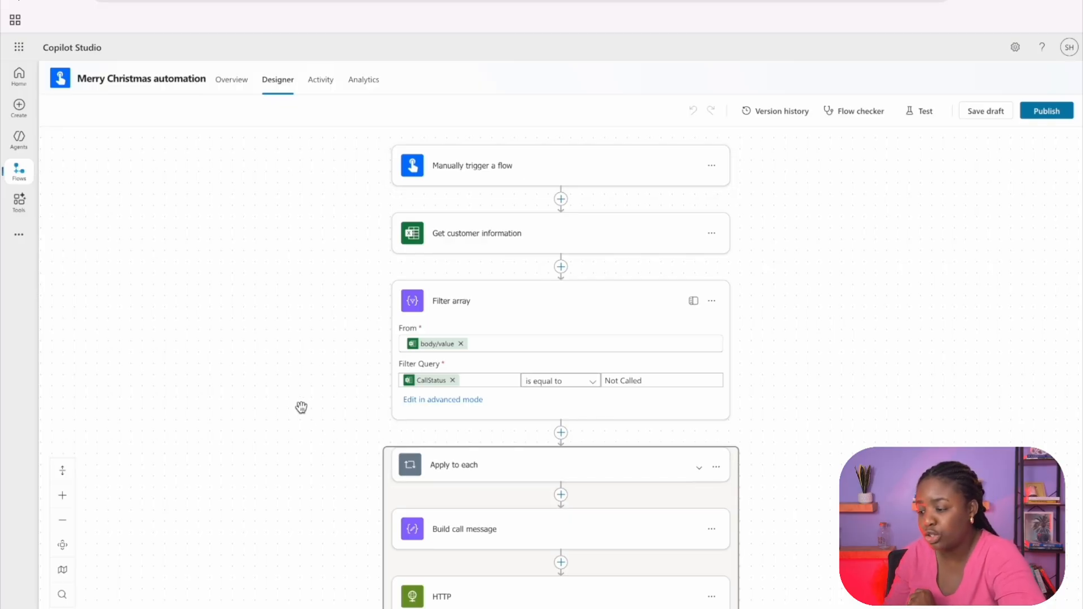
Step: Expand Build call message and search for the compose and run actions at the start of the Apply to each loop, adding none
scroll(222, 399, "down", 2)
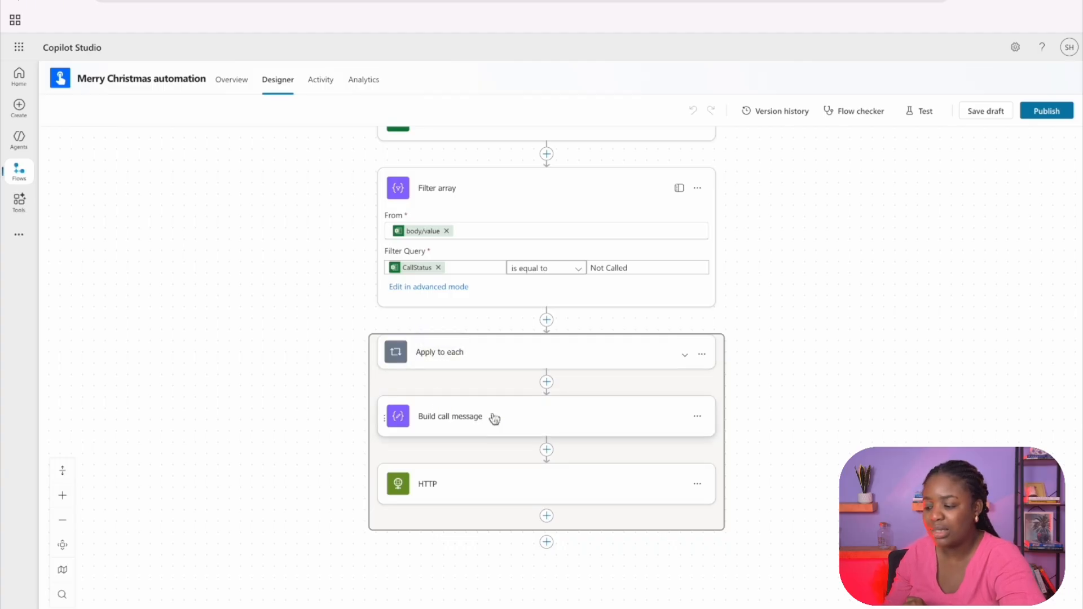
left_click(454, 428)
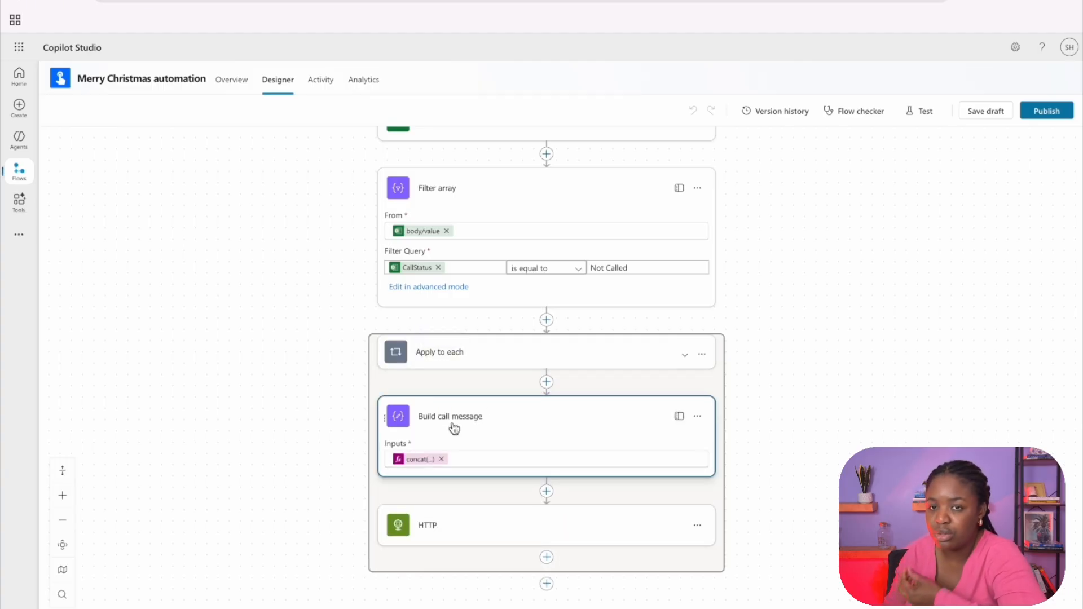
left_click(547, 382)
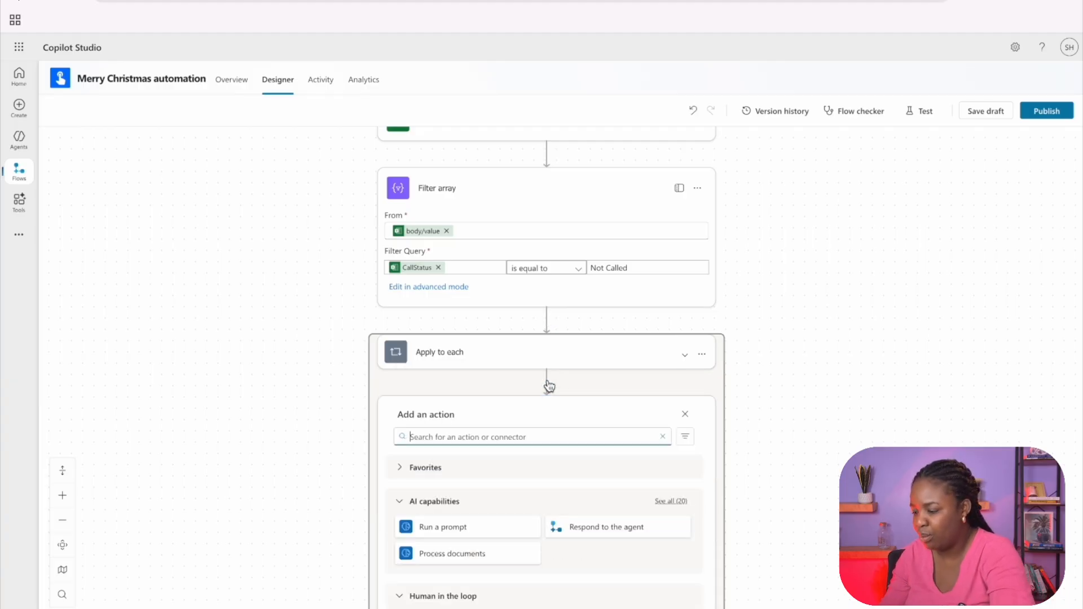
type("compose")
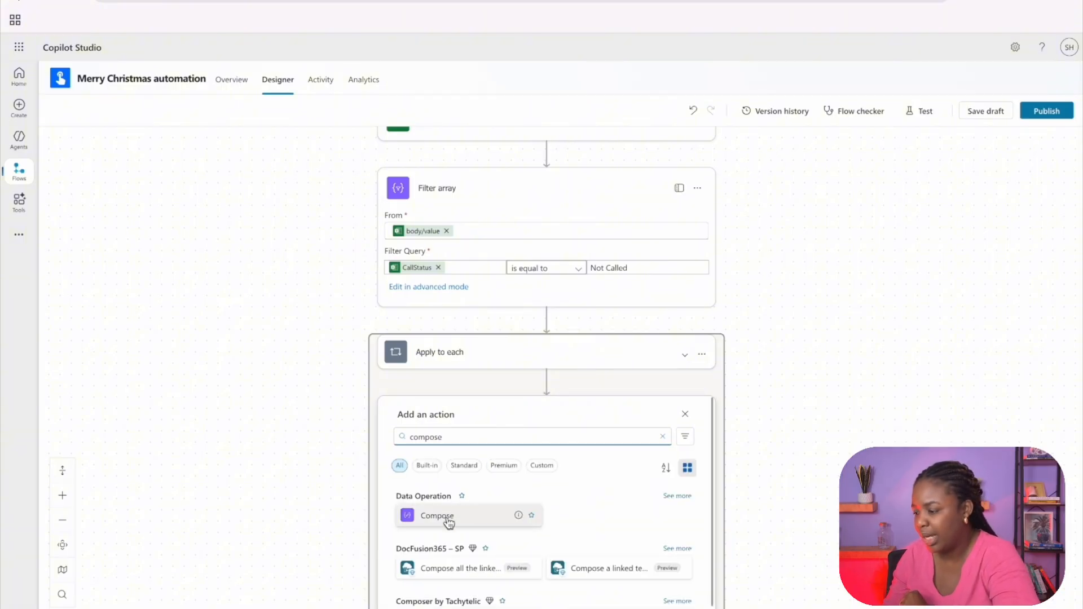
left_click(684, 414)
left_click(547, 382)
type("run")
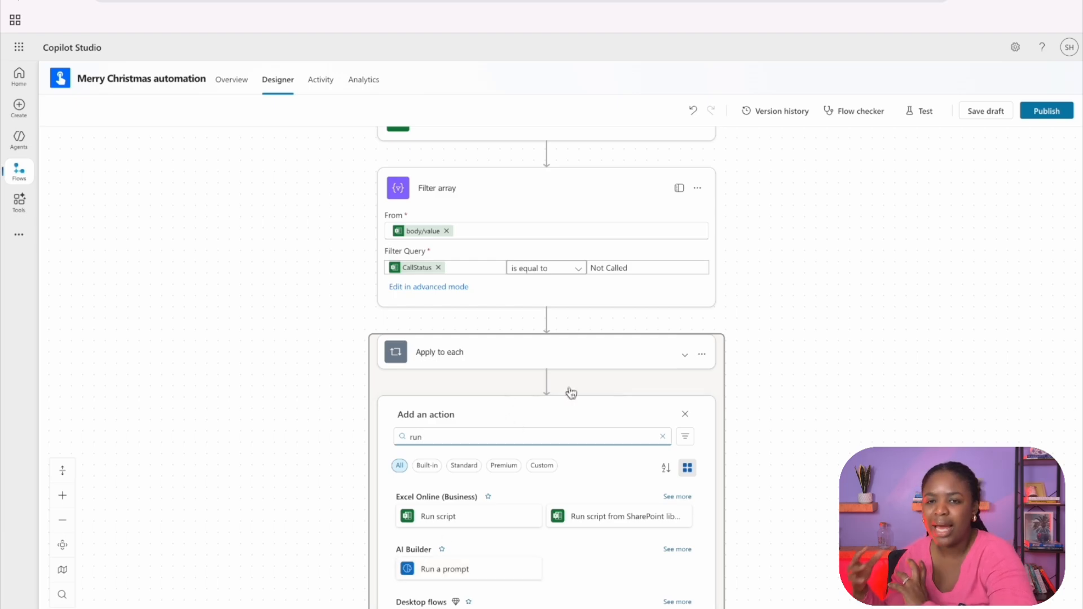
left_click(685, 414)
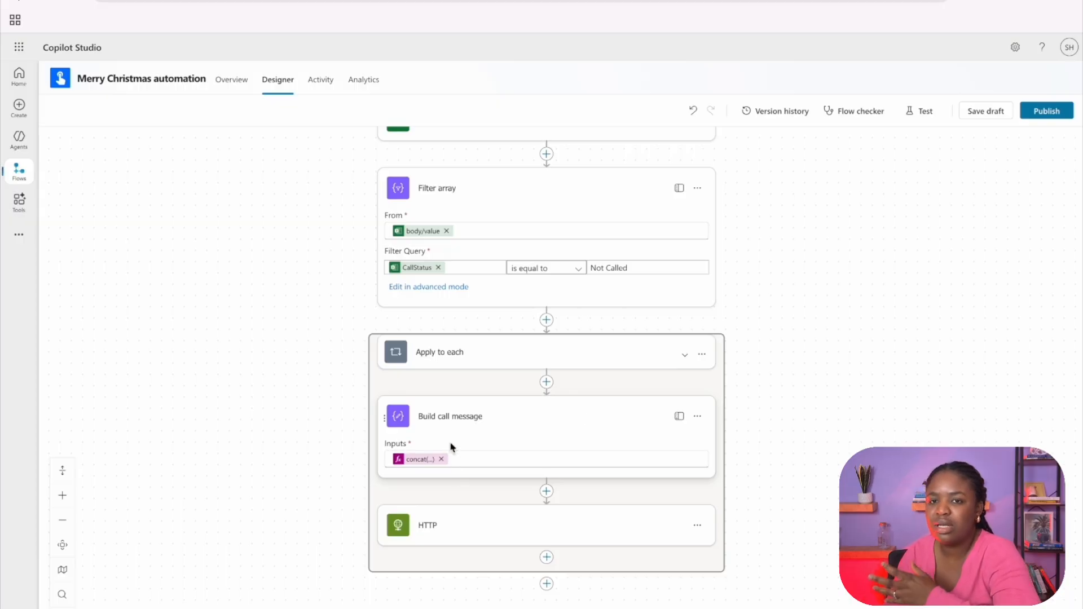
Step: Examine the concat expression in Build call message, and the HTTP action's URI, method, headers and body
mouse_move(413, 464)
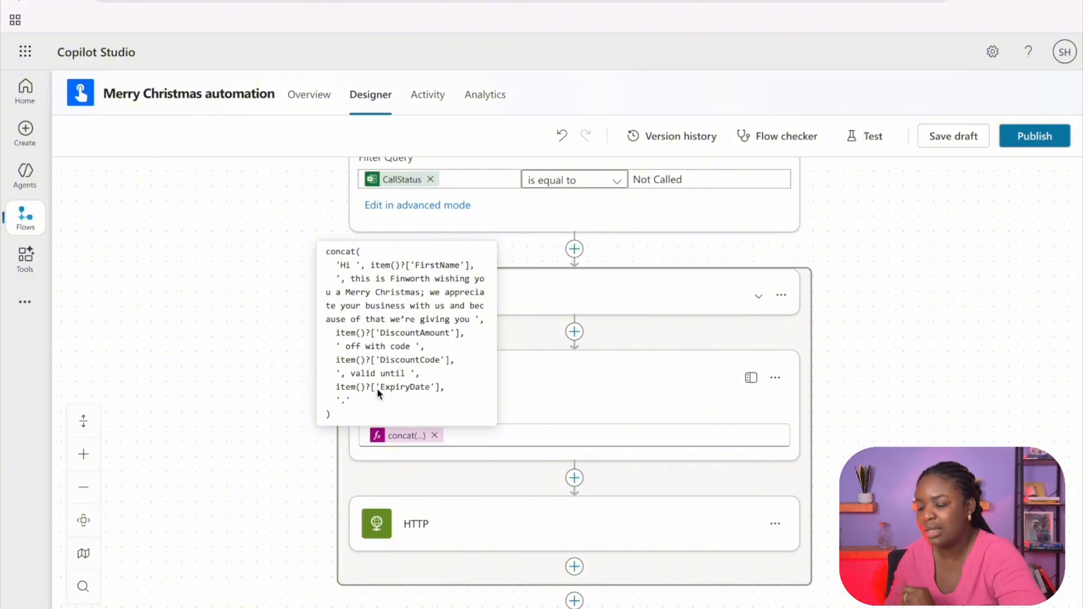
left_click(413, 533)
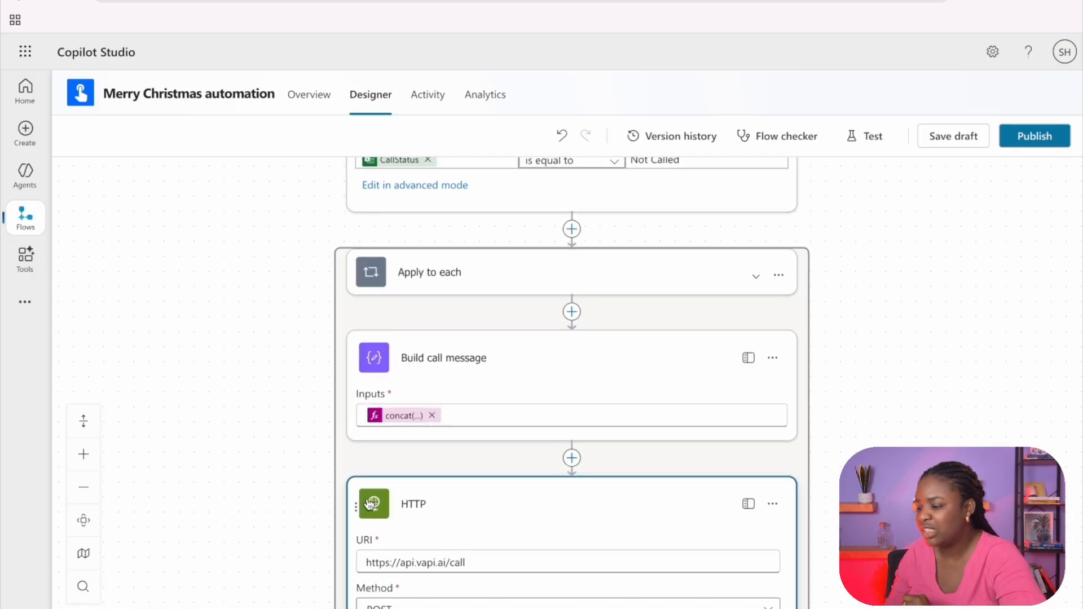
scroll(381, 553, "up", 4)
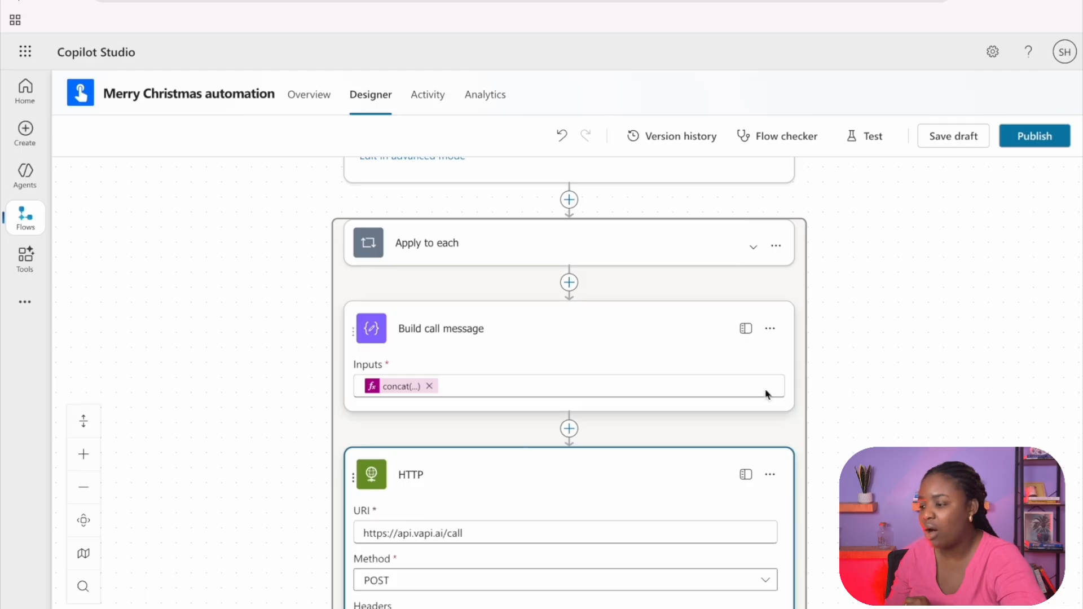
scroll(859, 395, "down", 2)
scroll(859, 395, "down", 3)
scroll(372, 208, "down", 3)
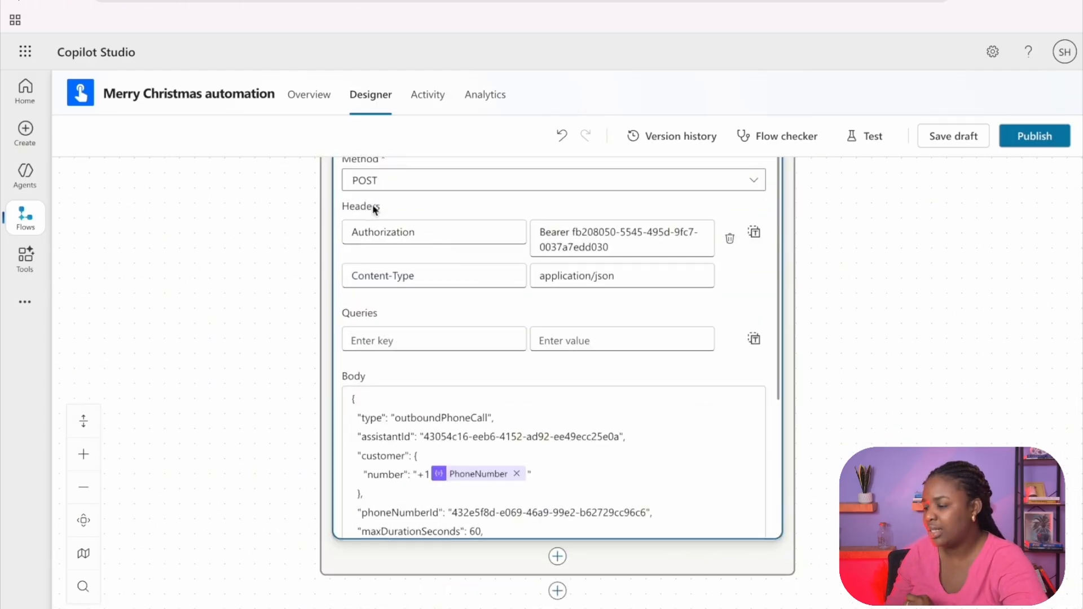
scroll(425, 235, "up", 2)
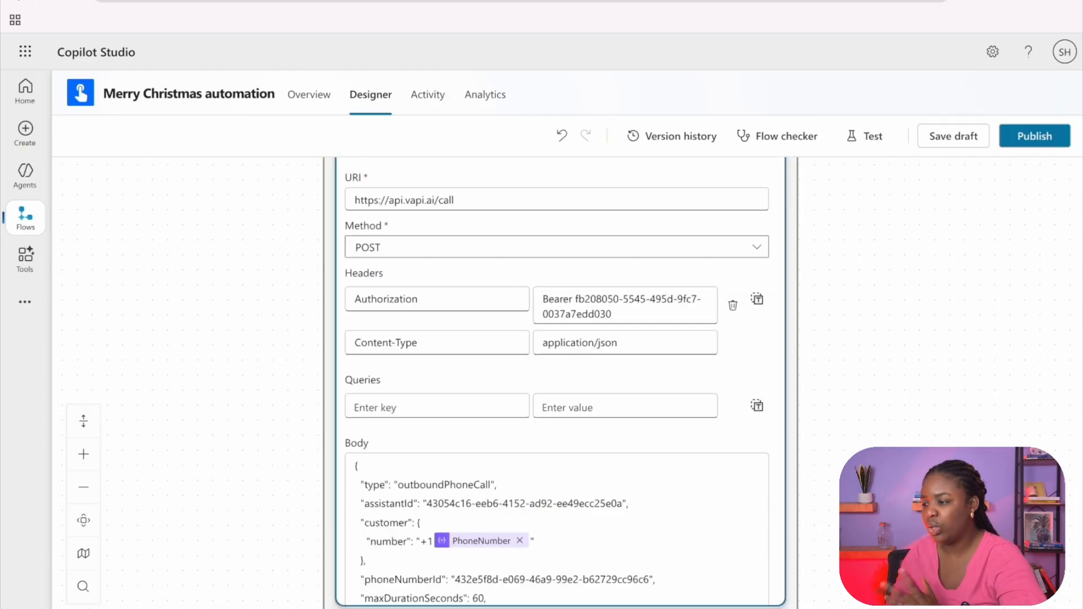
Step: Switch to the Vapi API reference and read the Create Call page's authentication and request properties
left_click(361, 0)
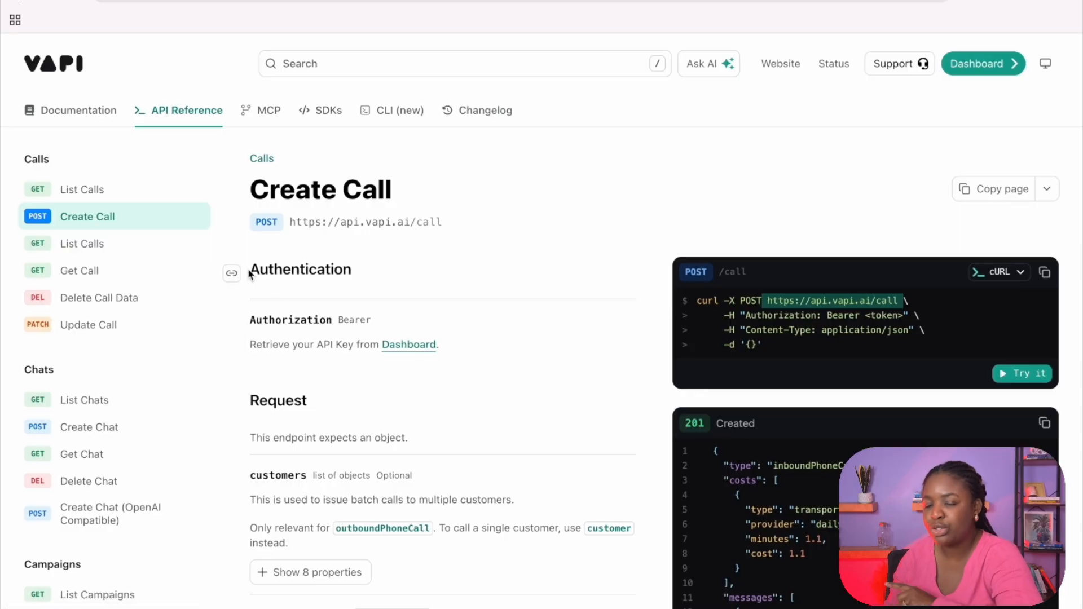
scroll(343, 426, "down", 3)
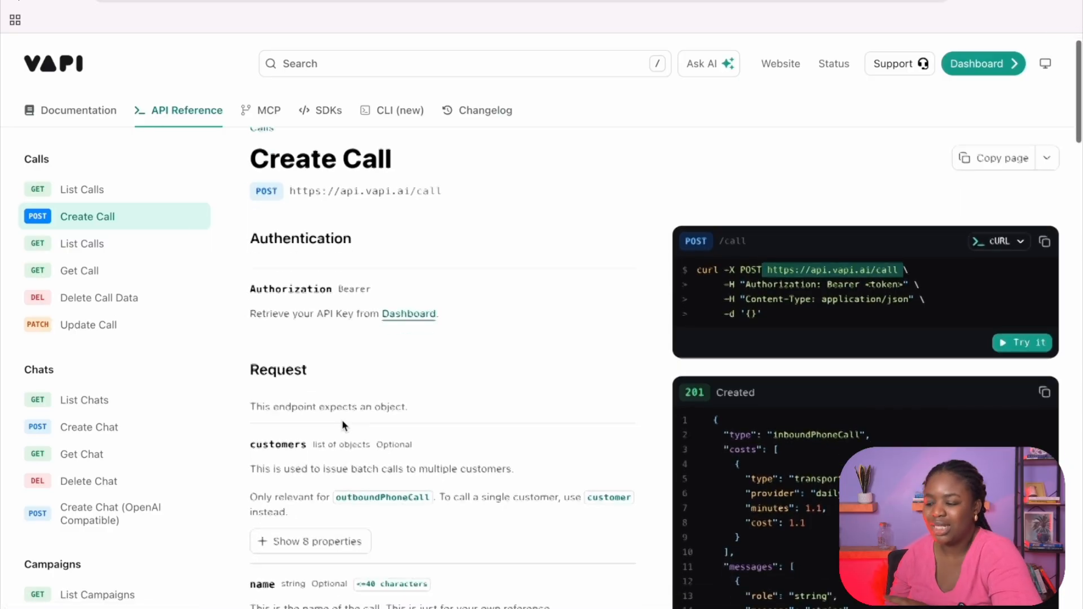
scroll(343, 426, "down", 4)
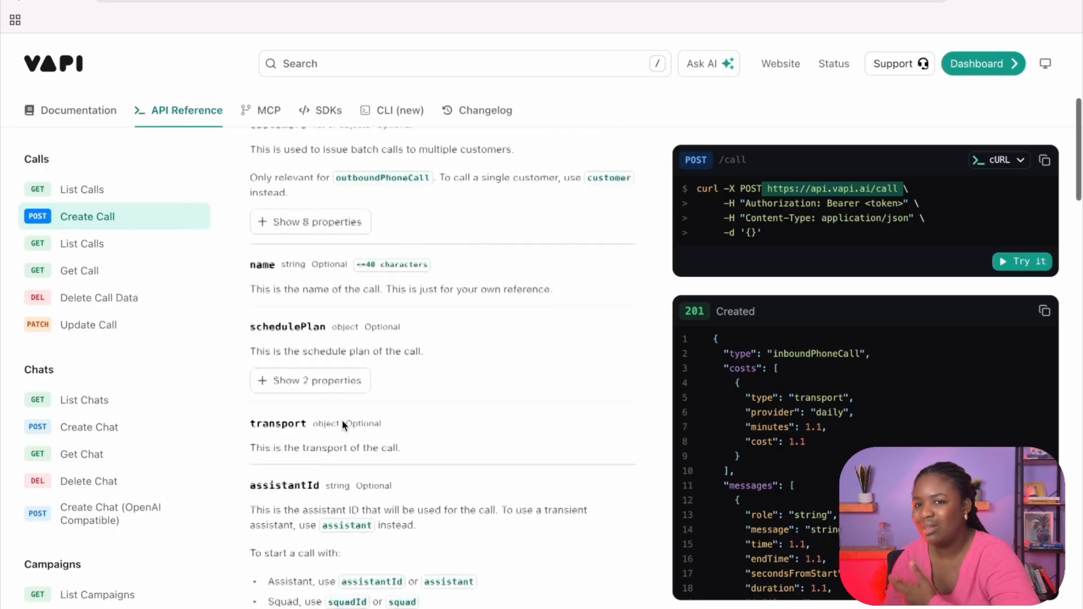
scroll(344, 426, "down", 1)
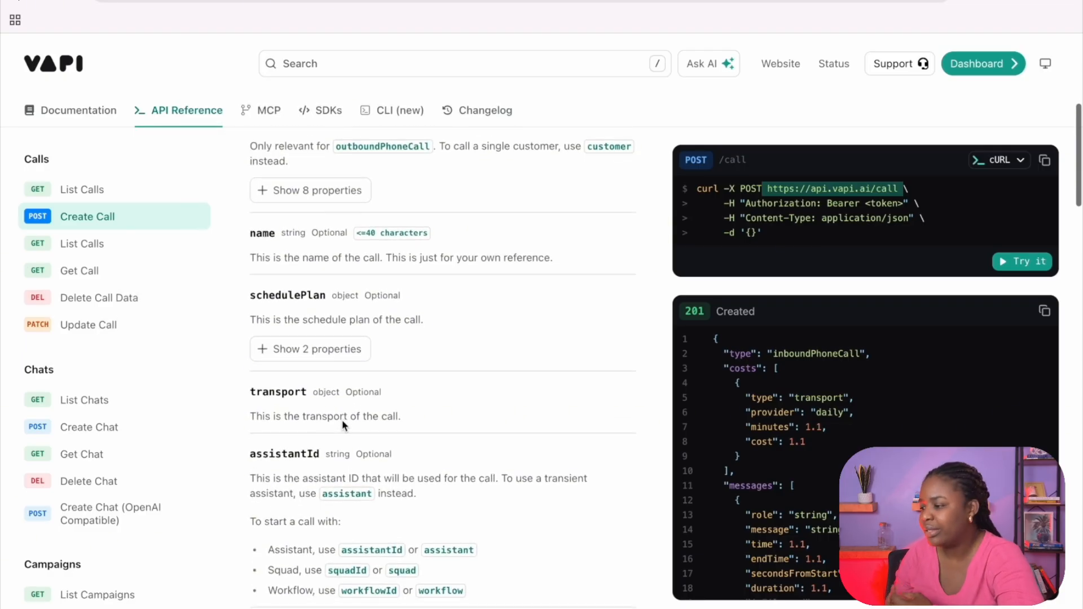
scroll(344, 426, "down", 1)
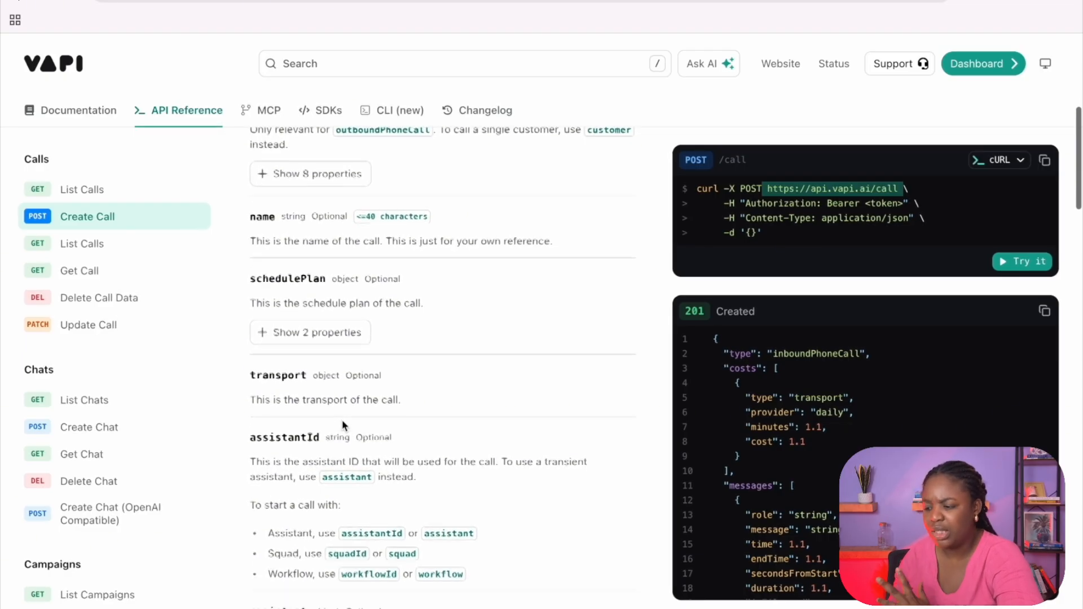
scroll(311, 525, "down", 6)
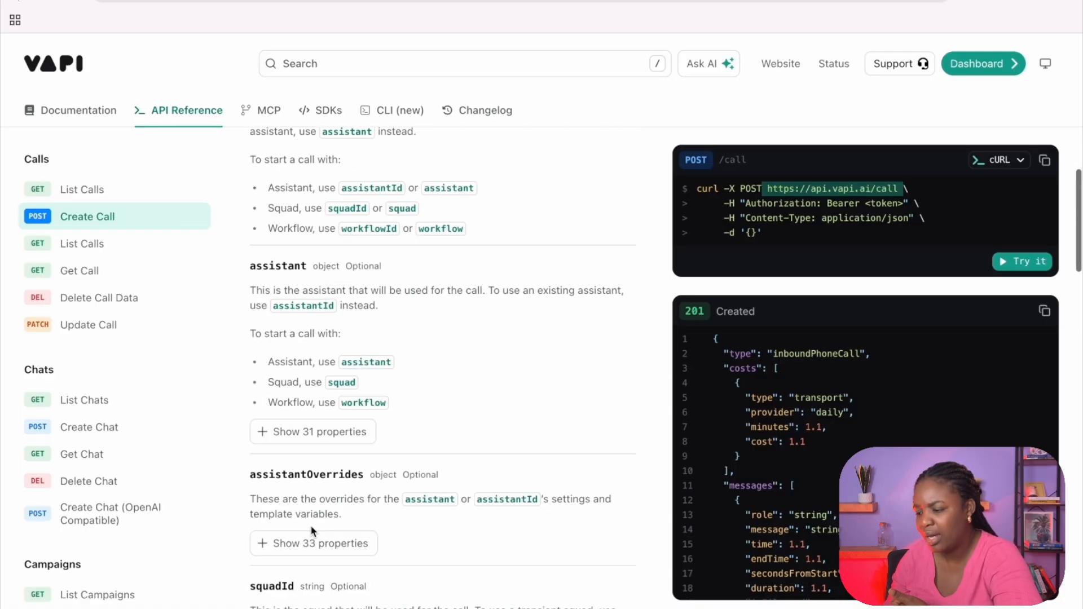
scroll(312, 531, "up", 5)
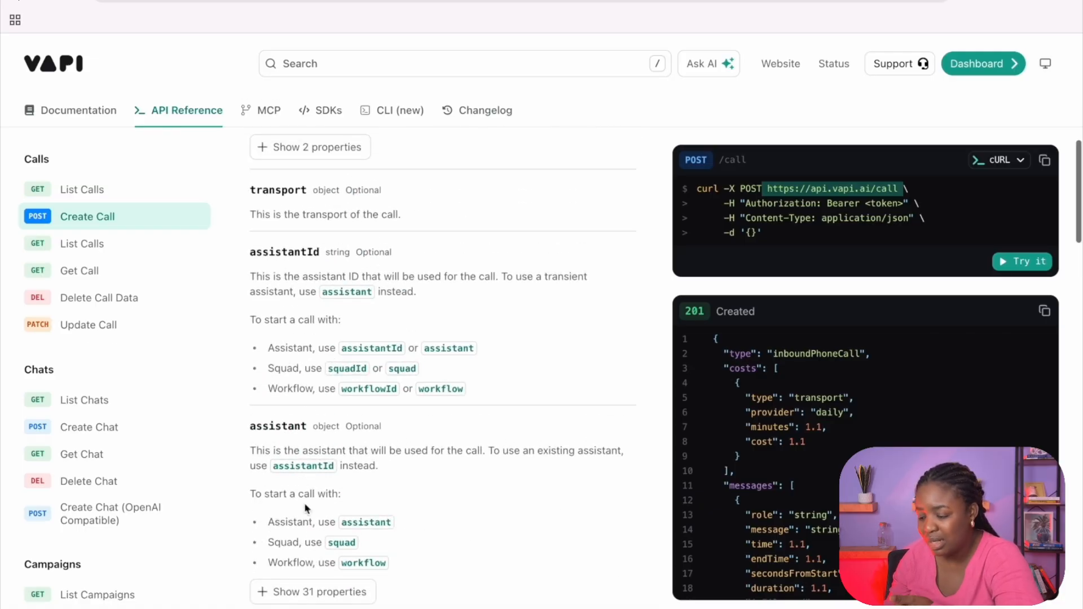
scroll(289, 432, "up", 5)
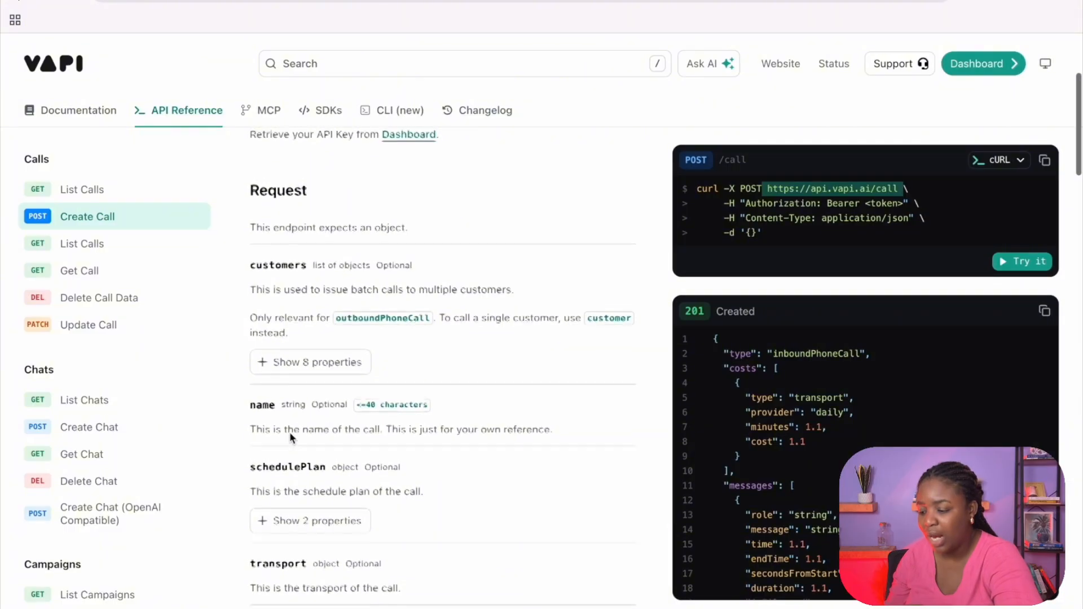
scroll(289, 432, "down", 15)
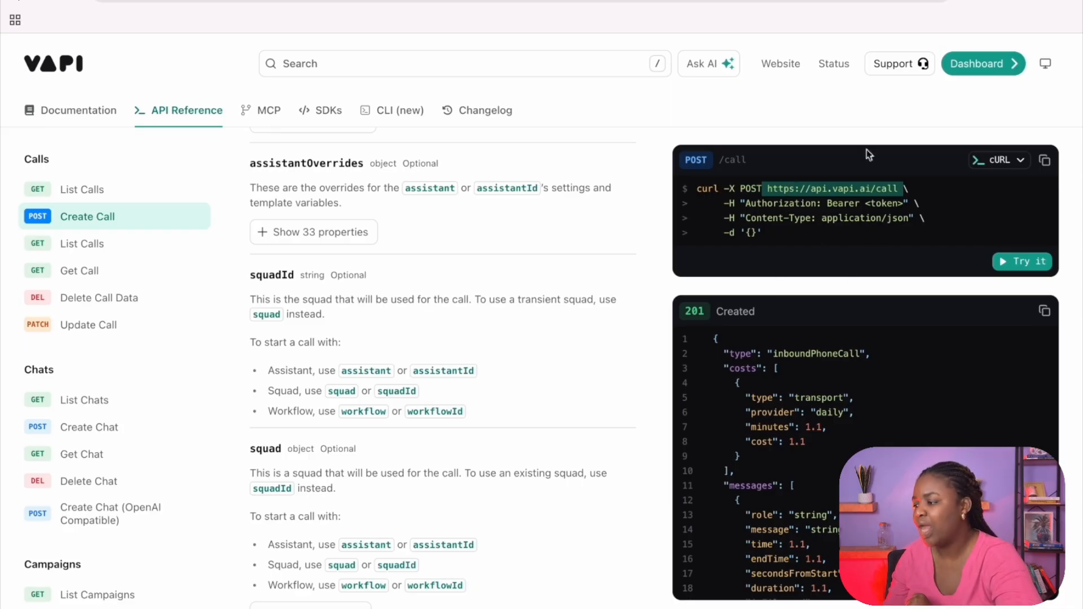
Step: Copy the Create Call cURL example and compare its Authorization and Content-Type headers with the HTTP action in Copilot Studio
left_click(1021, 162)
left_click(1045, 161)
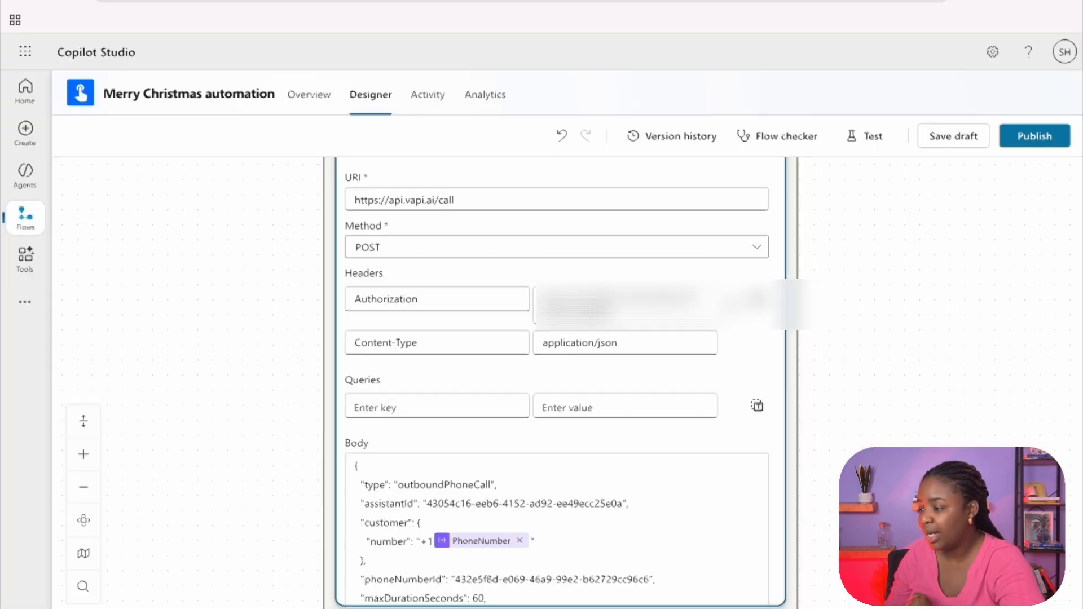
left_click(316, 2)
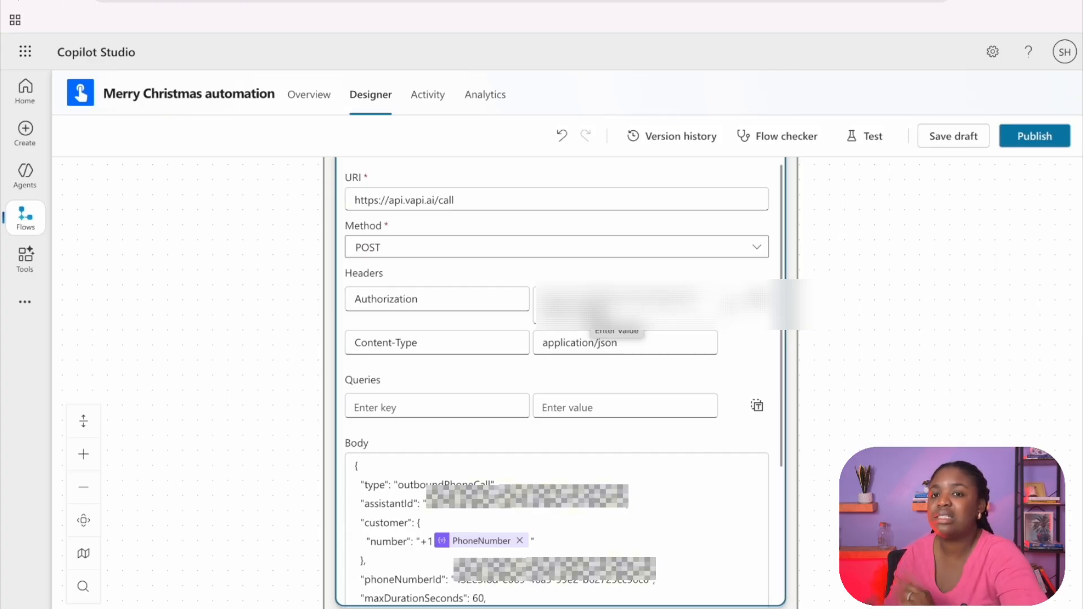
scroll(488, 495, "down", 4)
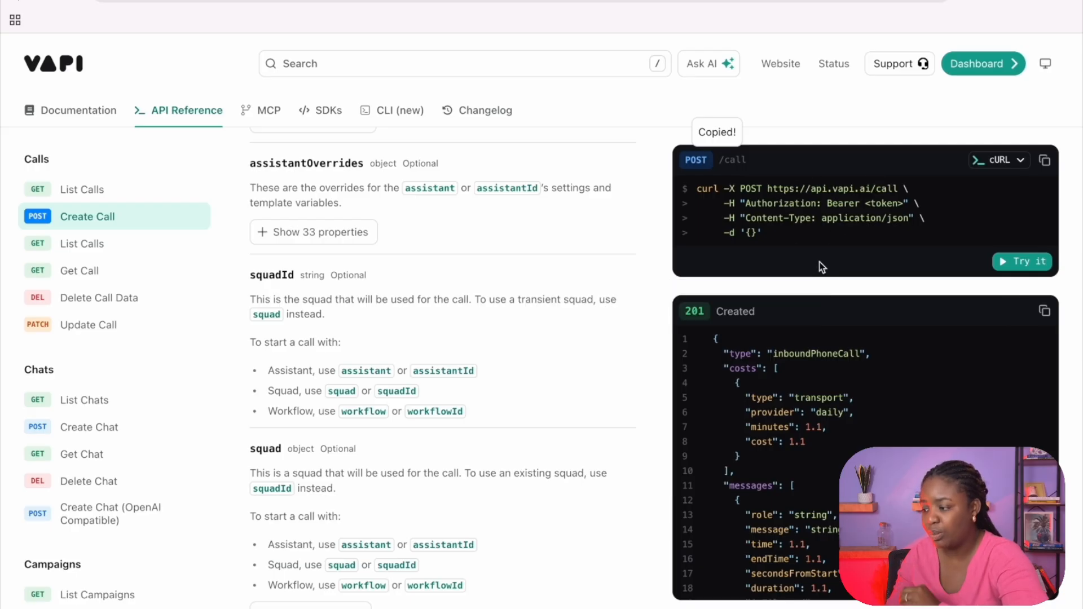
double_click(780, 203)
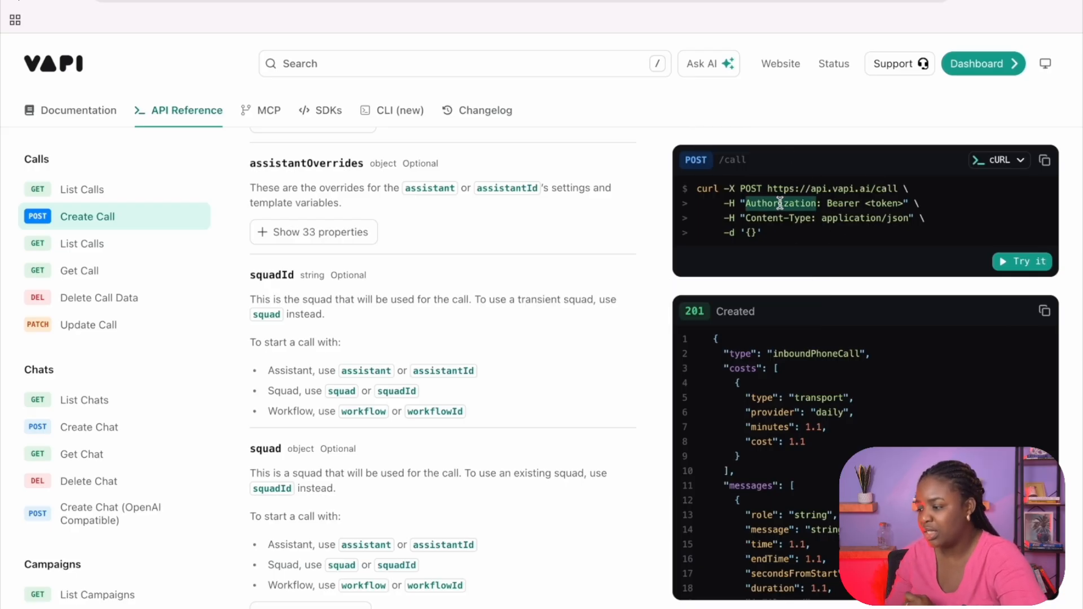
double_click(770, 218)
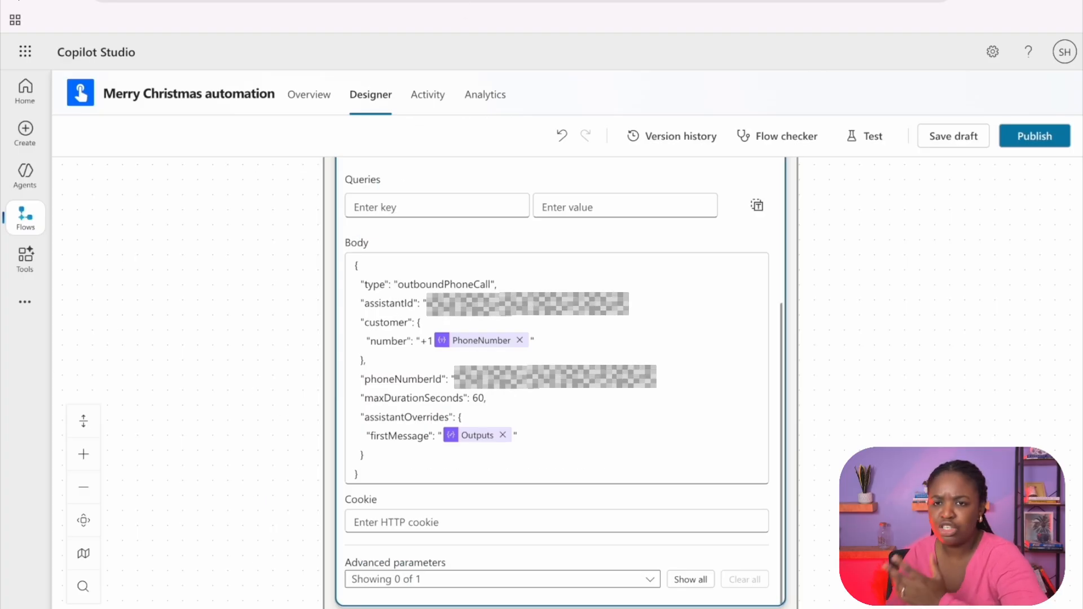
Step: Examine assistantId, customer number, maxDurationSeconds and firstMessage in the HTTP action's body, checking the insert options after PhoneNumber without adding anything
double_click(395, 304)
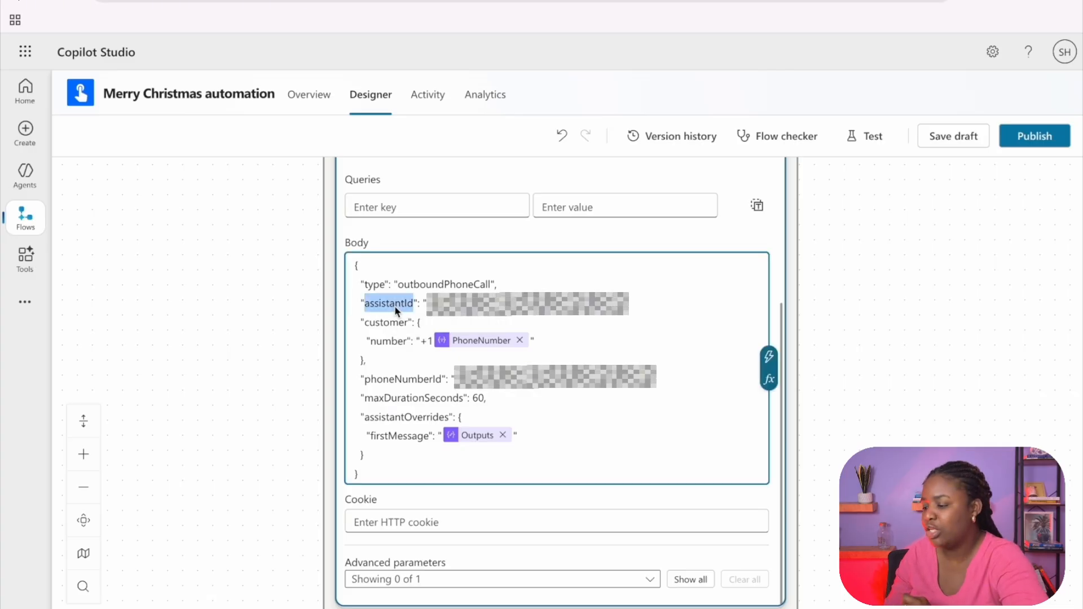
double_click(397, 344)
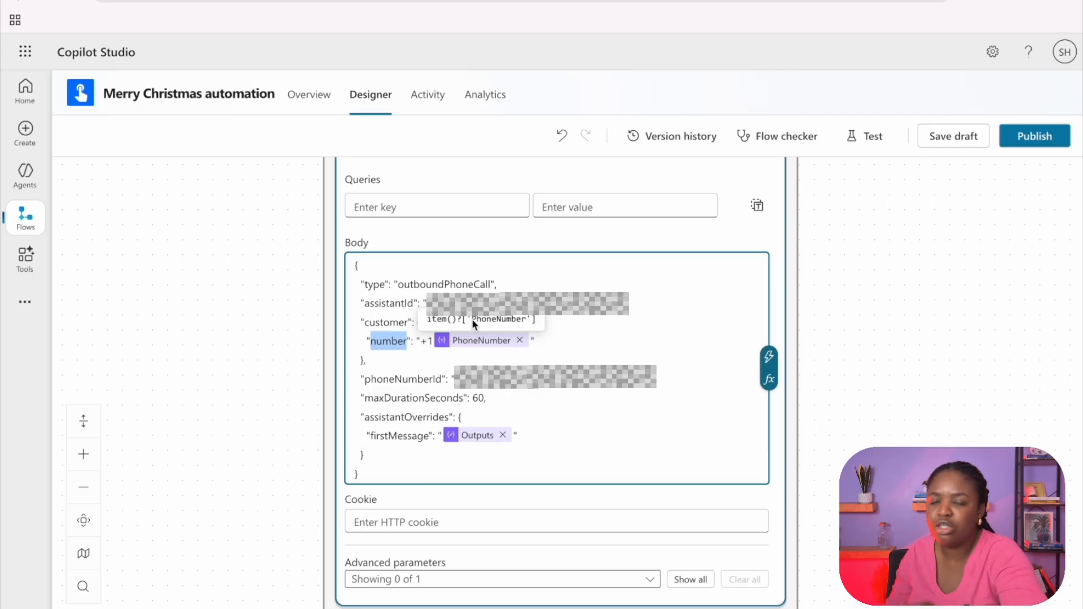
left_click(531, 342)
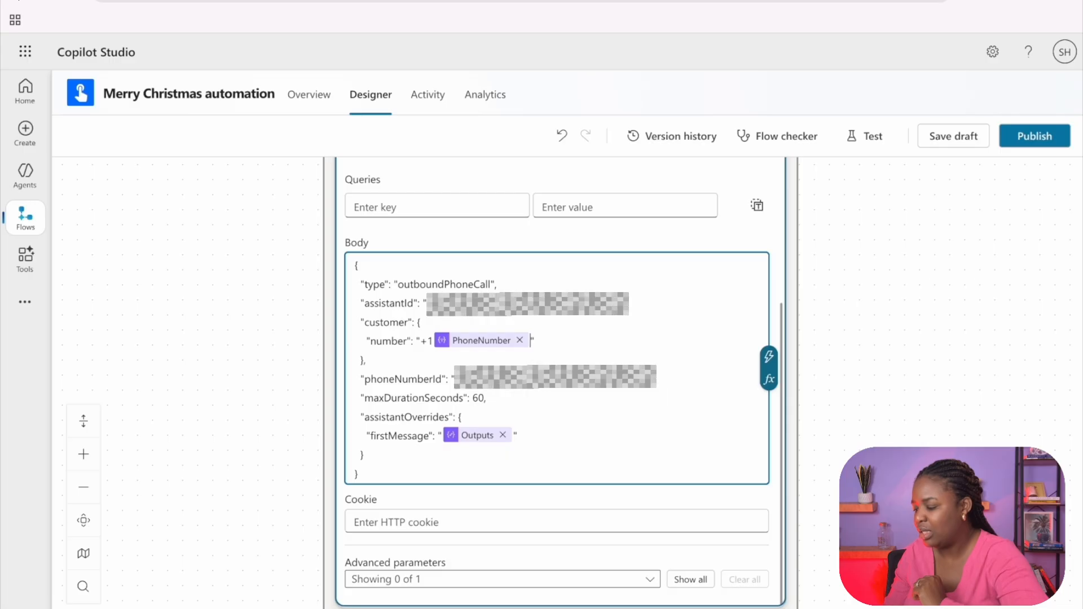
type("/")
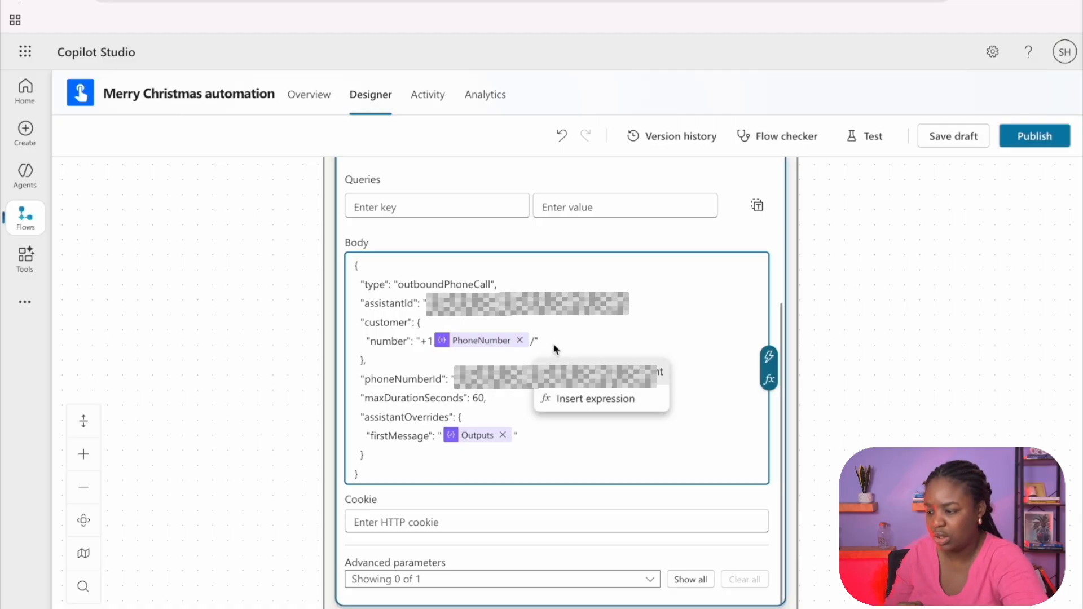
key("BackSpace")
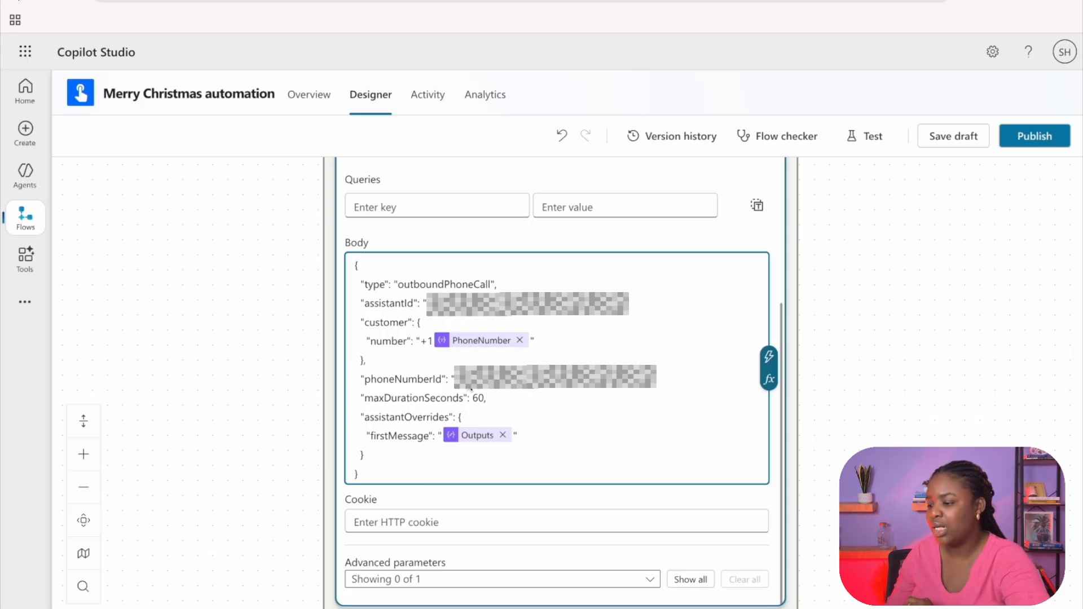
double_click(442, 402)
double_click(417, 437)
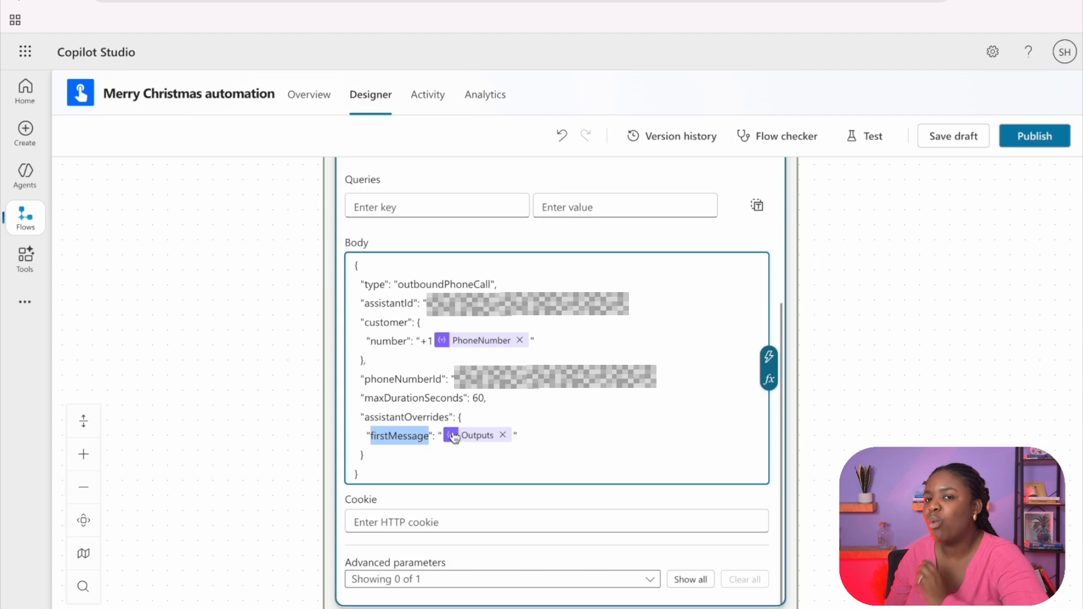
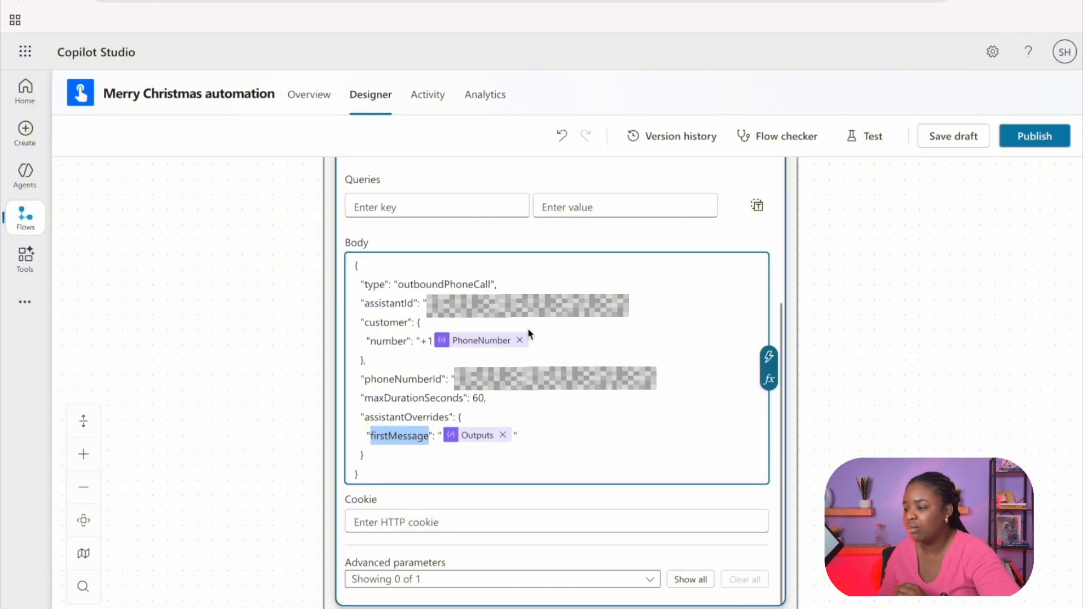
Step: Switch to Vapi's assistants page and browse the Create Assistant templates, closing the dialog without creating an assistant
scroll(490, 294, "up", 4)
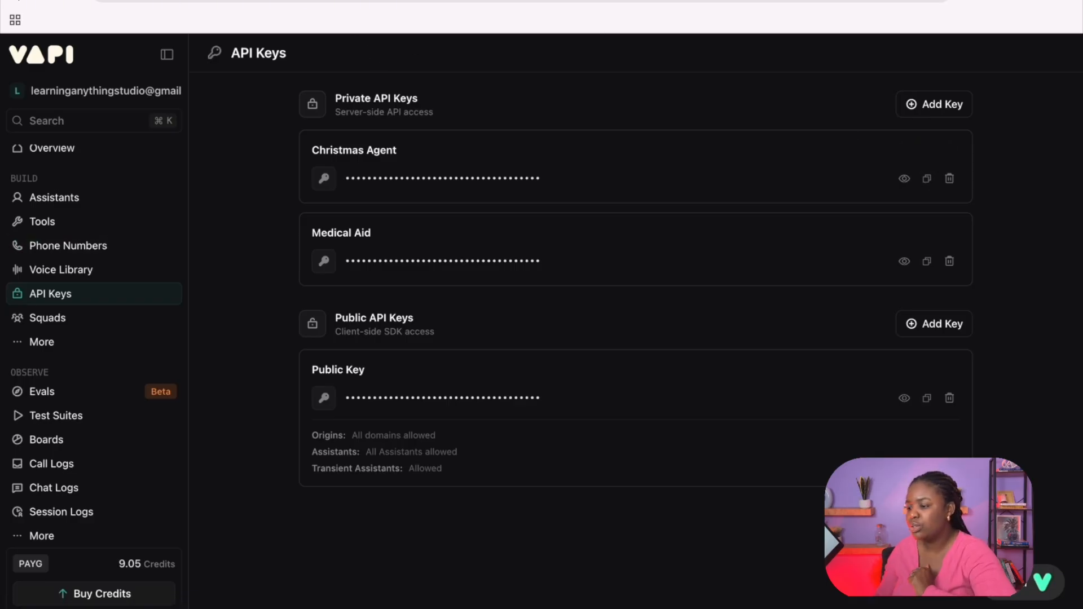
left_click(71, 217)
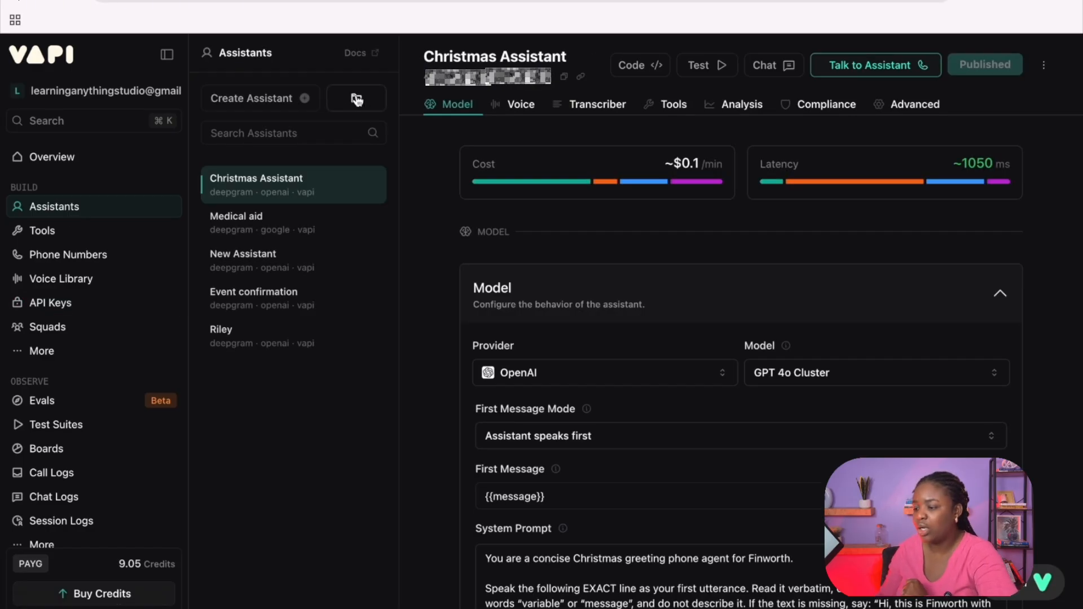
left_click(304, 100)
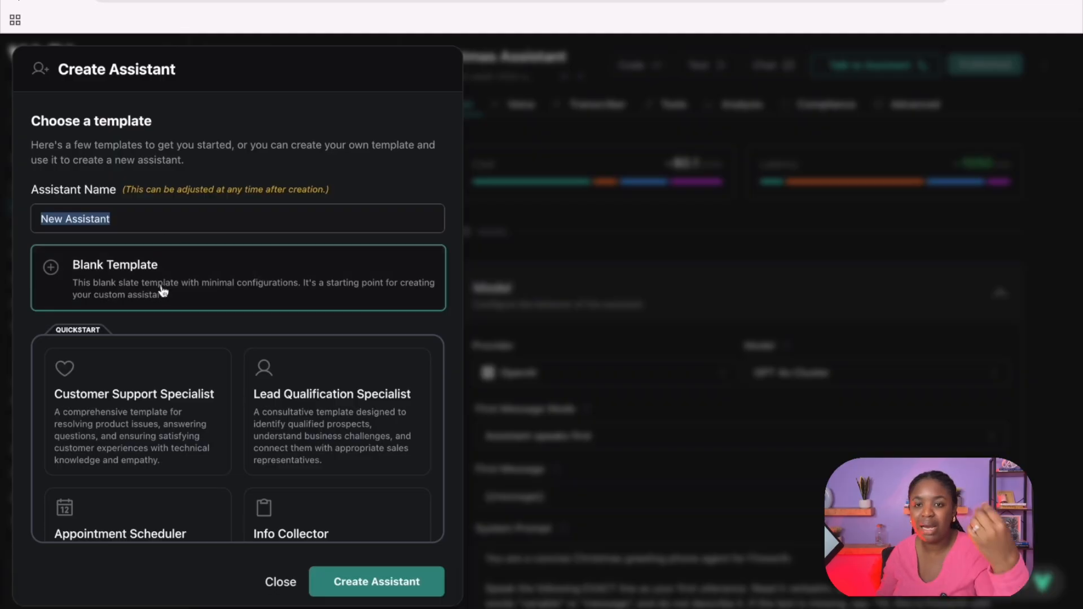
scroll(176, 434, "down", 3)
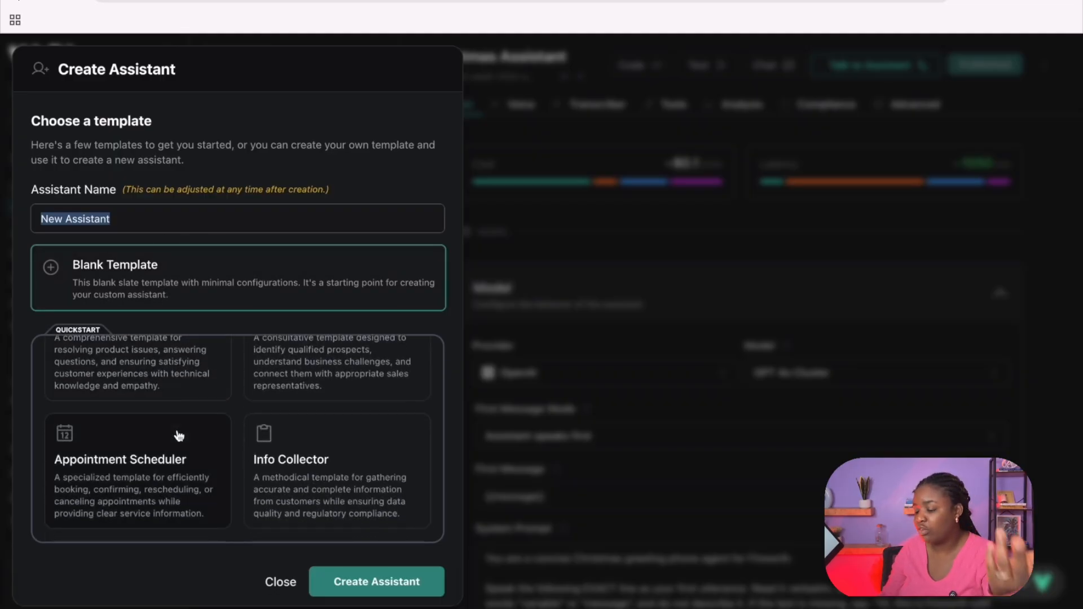
scroll(194, 472, "down", 5)
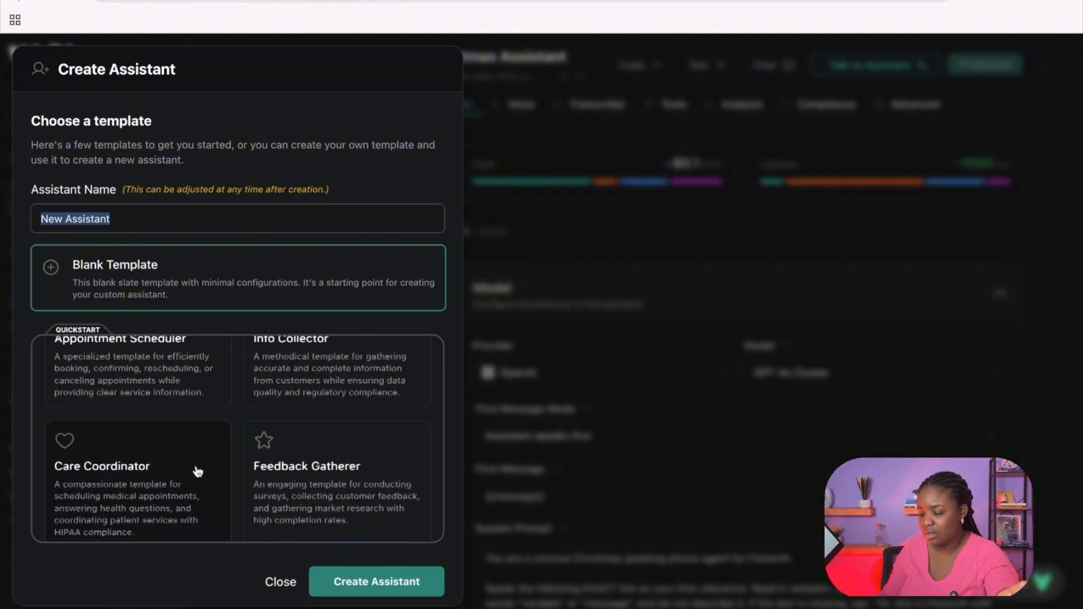
scroll(197, 472, "down", 1)
left_click(280, 582)
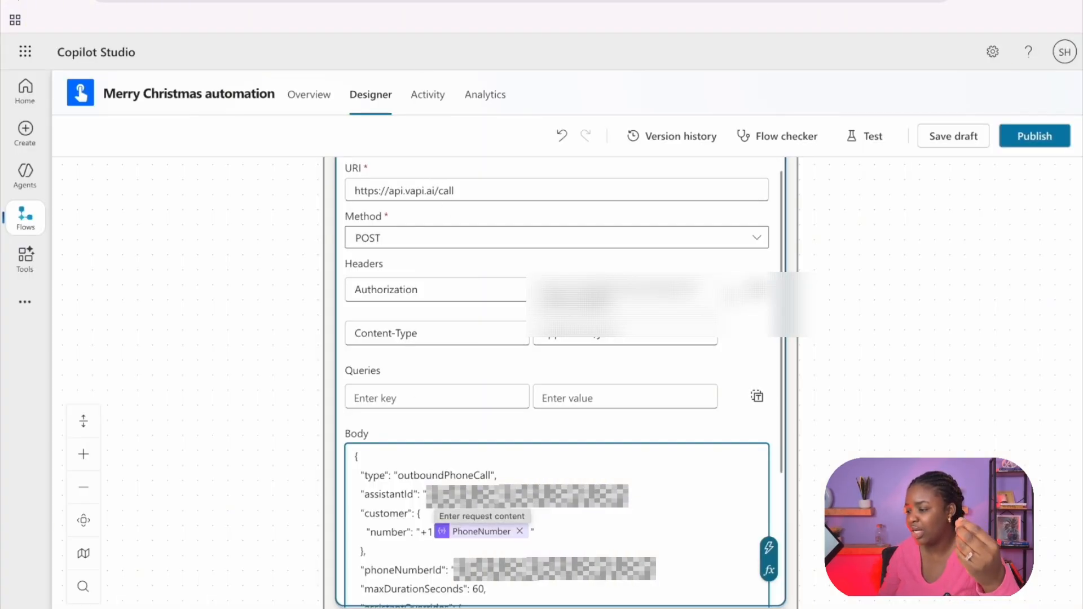
Step: Locate assistantId in the HTTP action's body in Copilot Studio, and return to the Christmas Assistant in Vapi
double_click(403, 497)
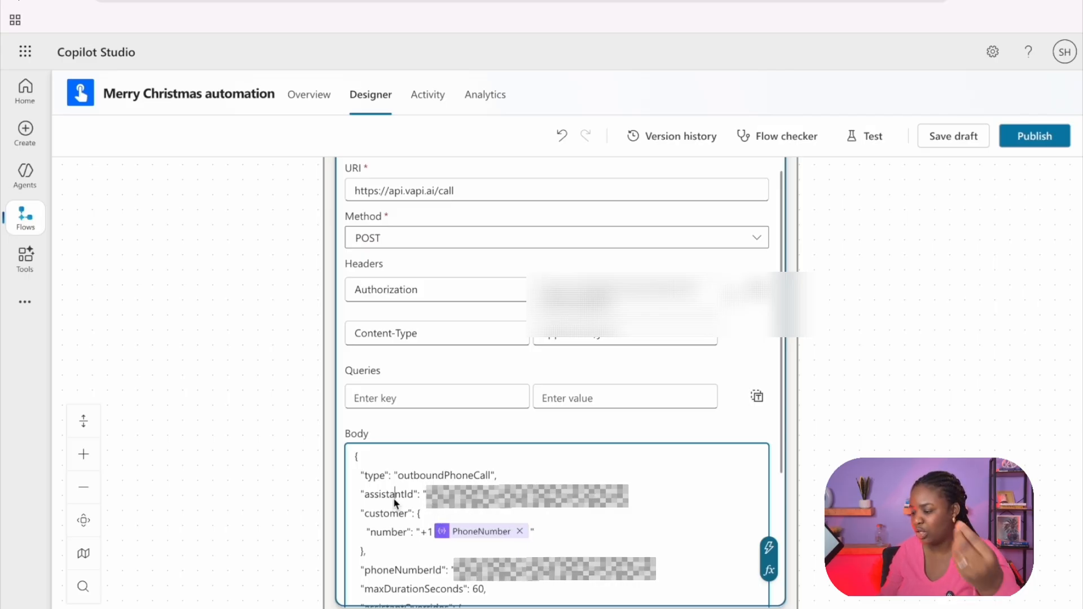
left_click(474, 497)
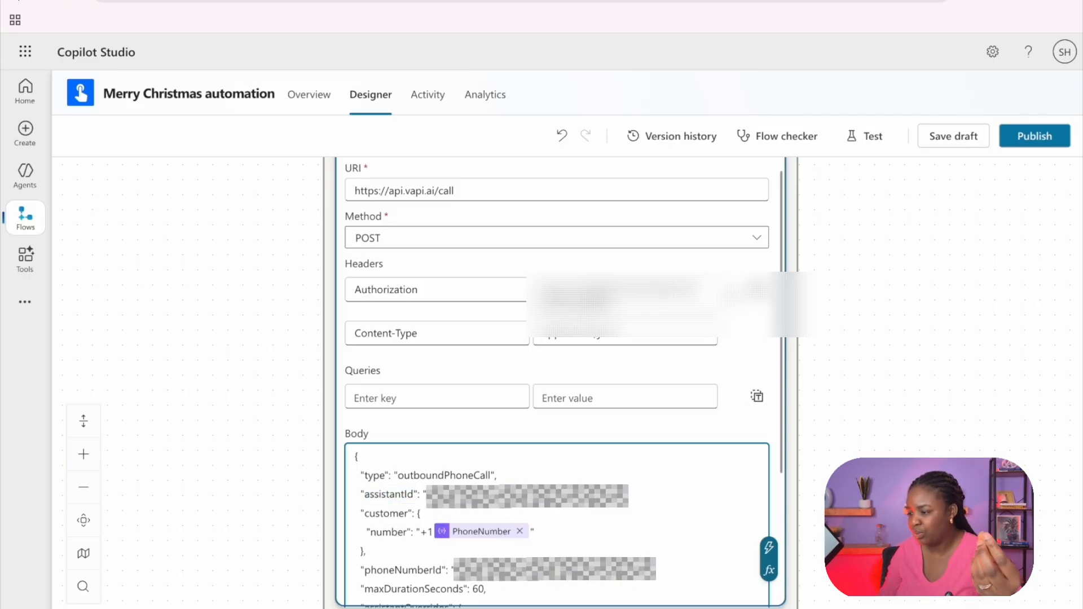
left_click(504, 1)
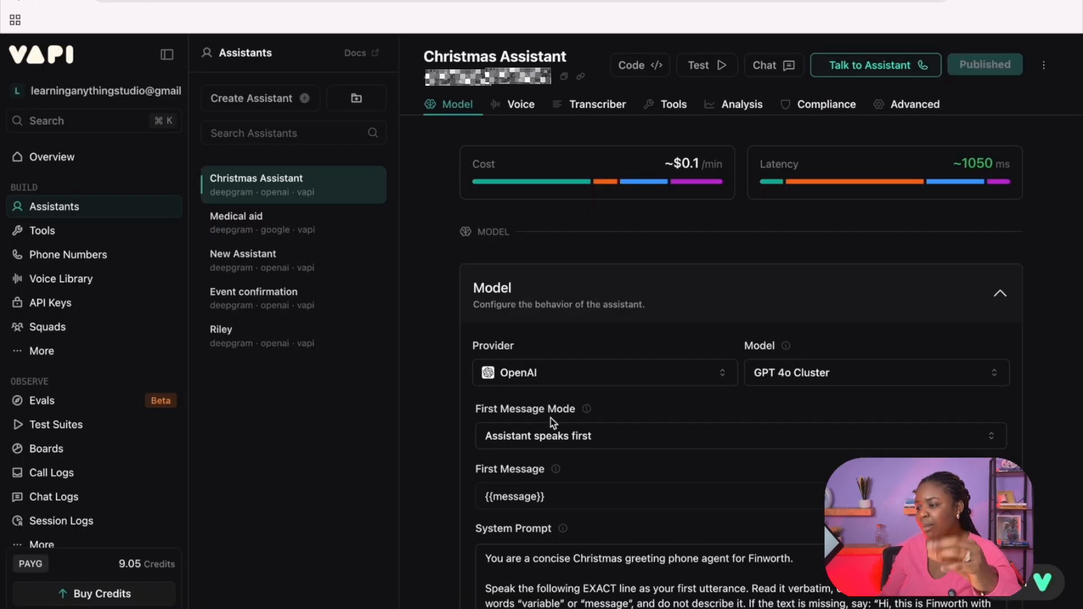
Step: Examine the Christmas Assistant's model settings, checking the Provider and First Message Mode options without changing them
scroll(551, 418, "down", 3)
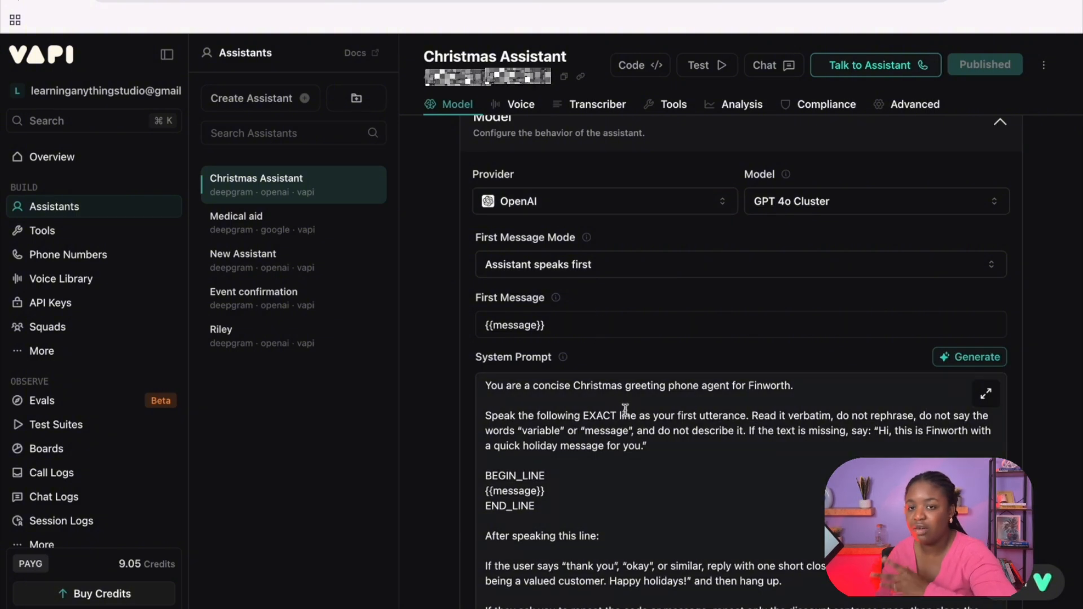
scroll(564, 362, "up", 2)
left_click(516, 323)
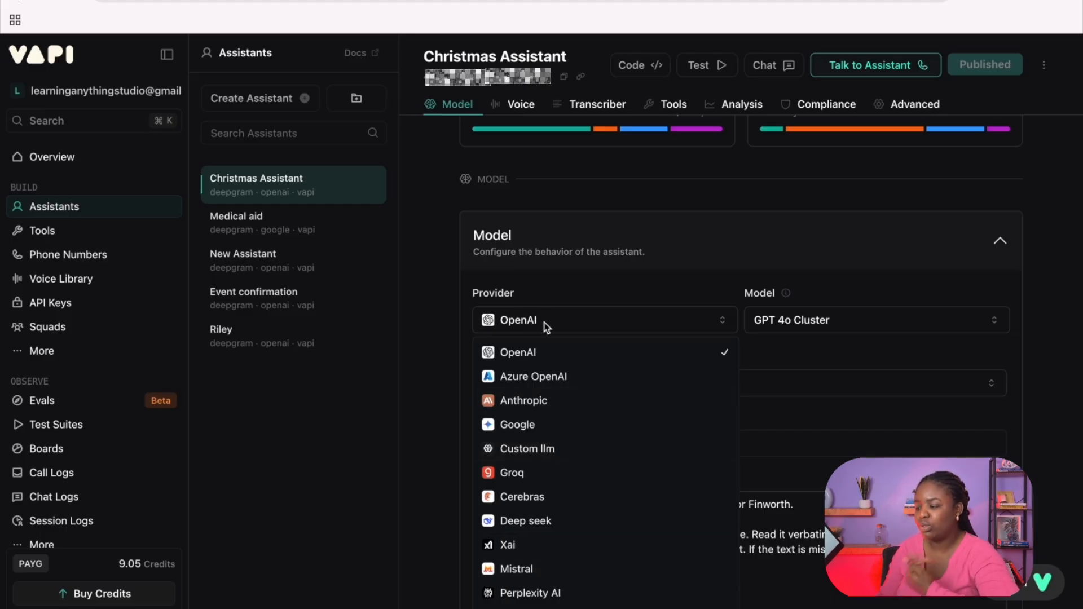
left_click(804, 323)
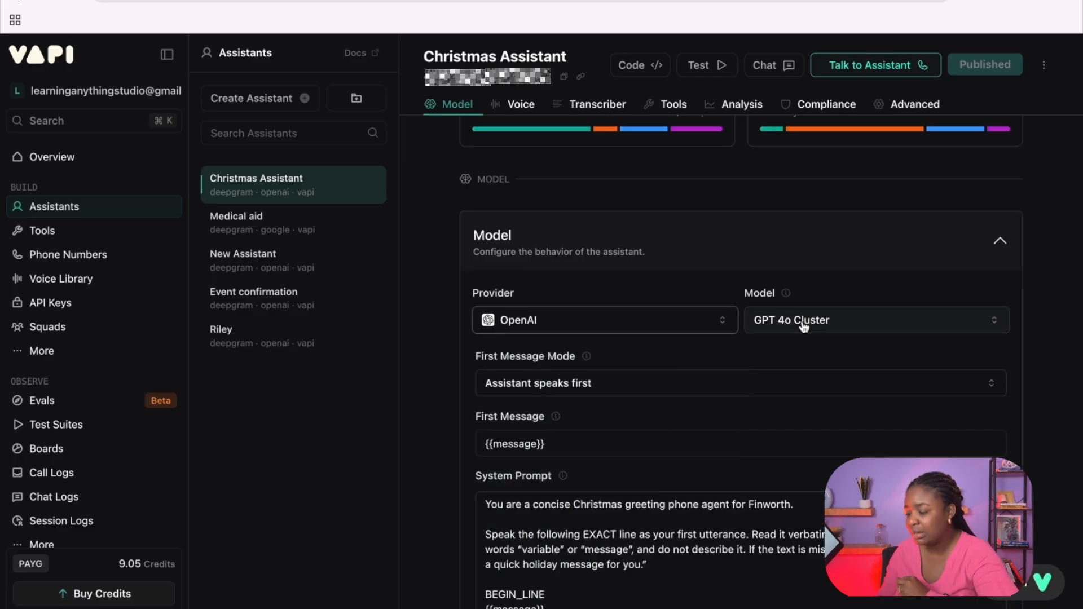
scroll(637, 435, "down", 1)
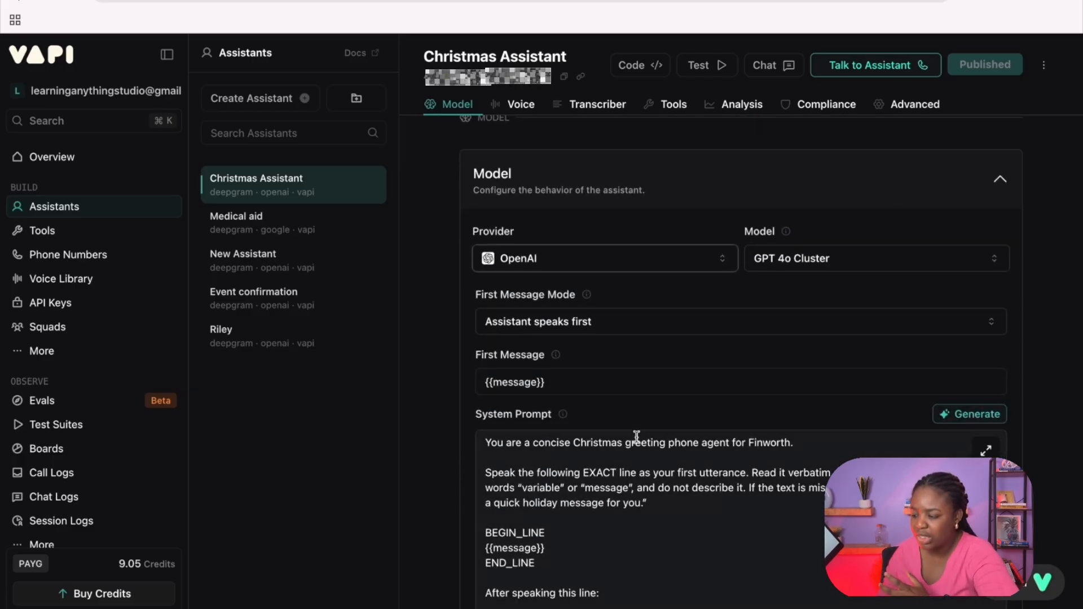
left_click(550, 325)
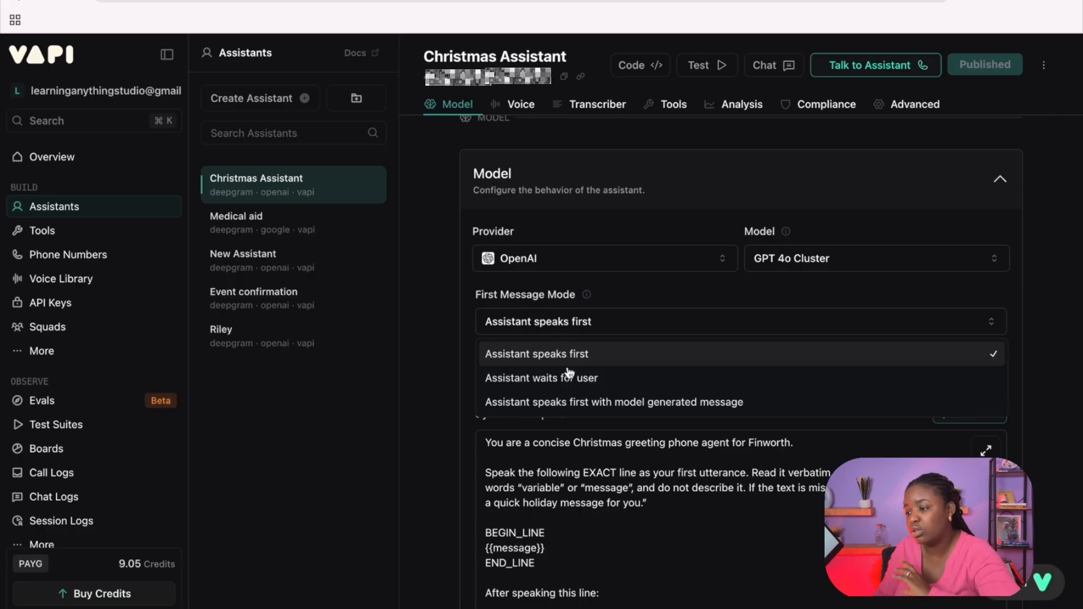
left_click(452, 316)
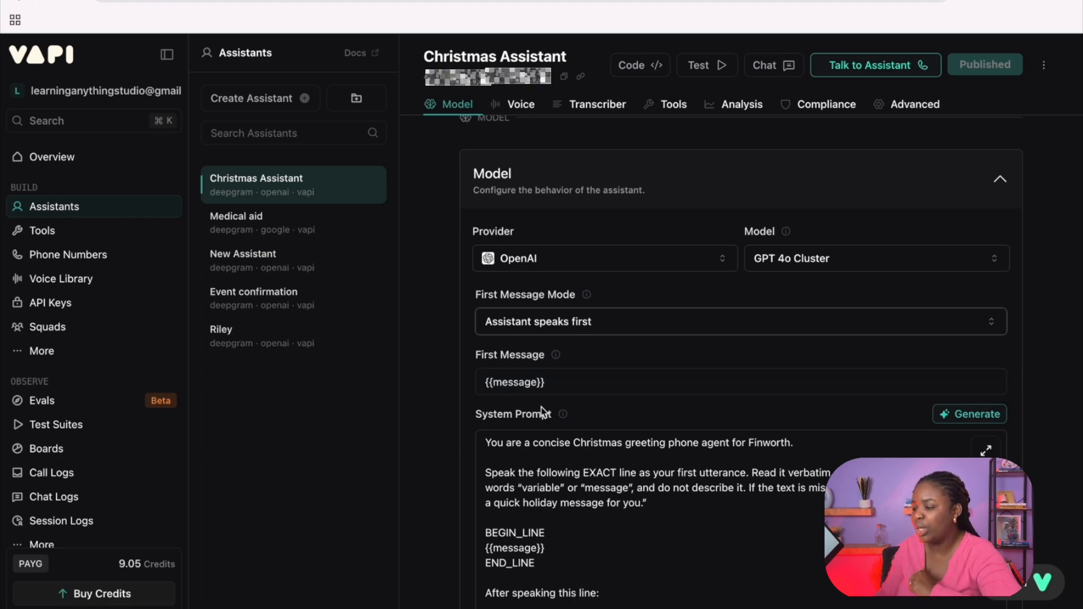
Step: Read the Christmas Assistant's system prompt, highlighting the {{message}} variable between BEGIN_LINE and END_LINE, and check the Max Tokens and Temperature settings
scroll(540, 407, "down", 1)
scroll(540, 407, "down", 2)
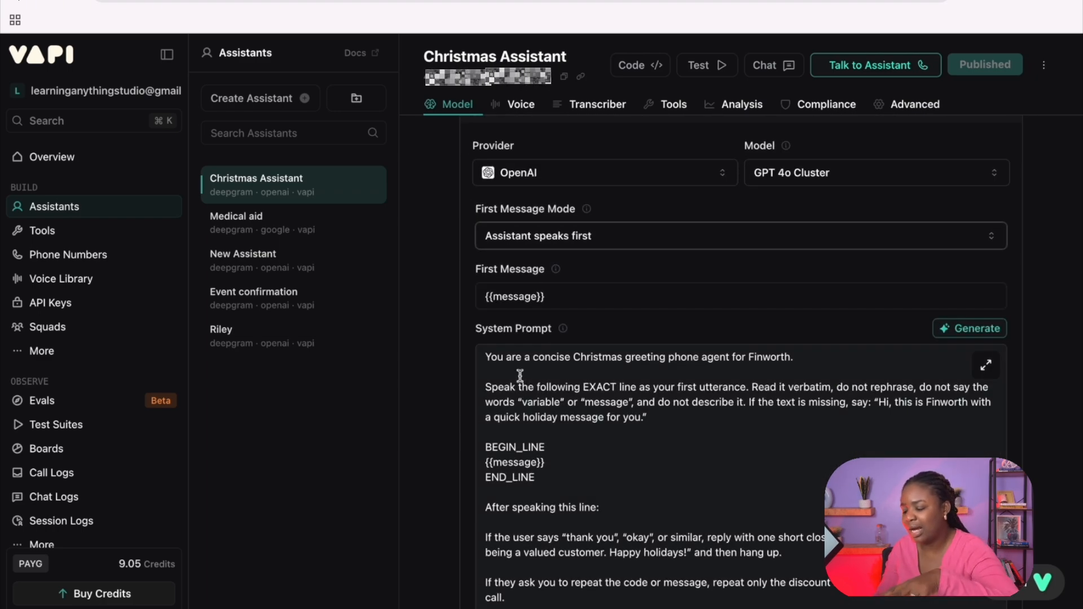
scroll(556, 483, "down", 1)
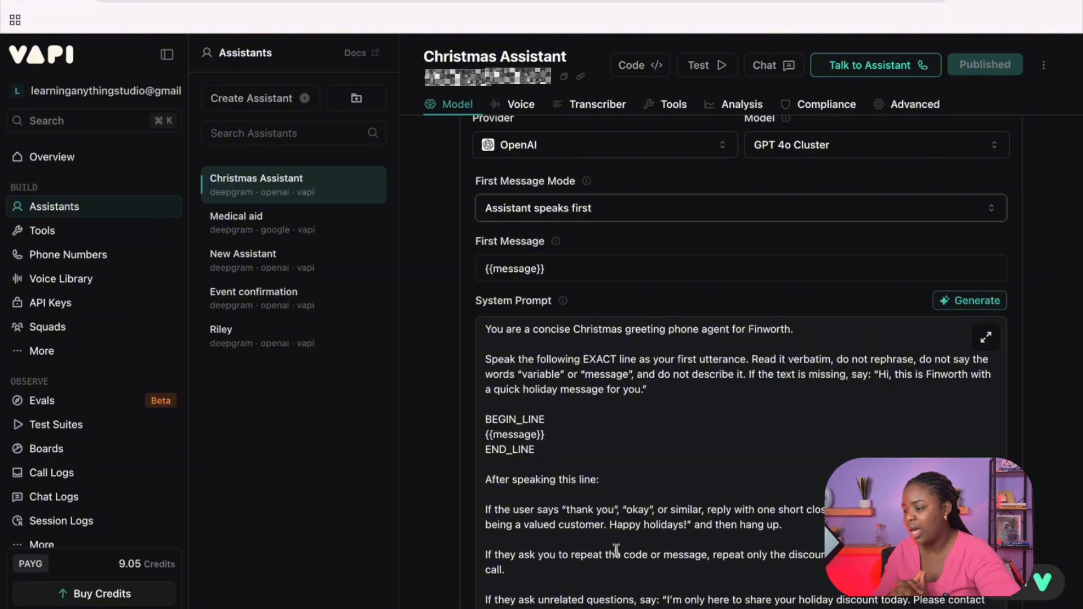
scroll(566, 491, "down", 4)
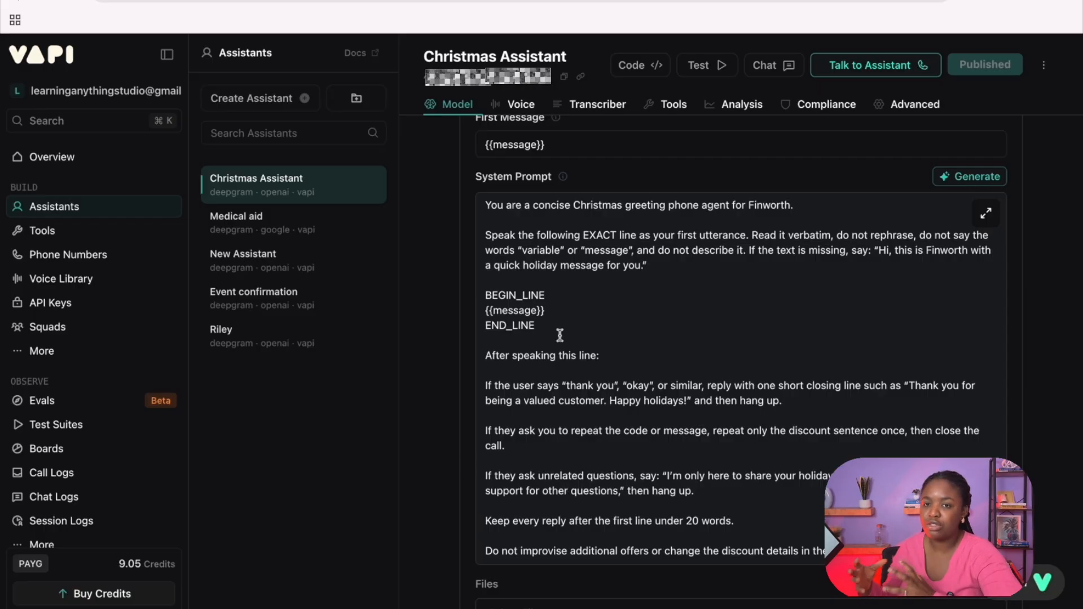
left_click_drag(545, 311, 484, 306)
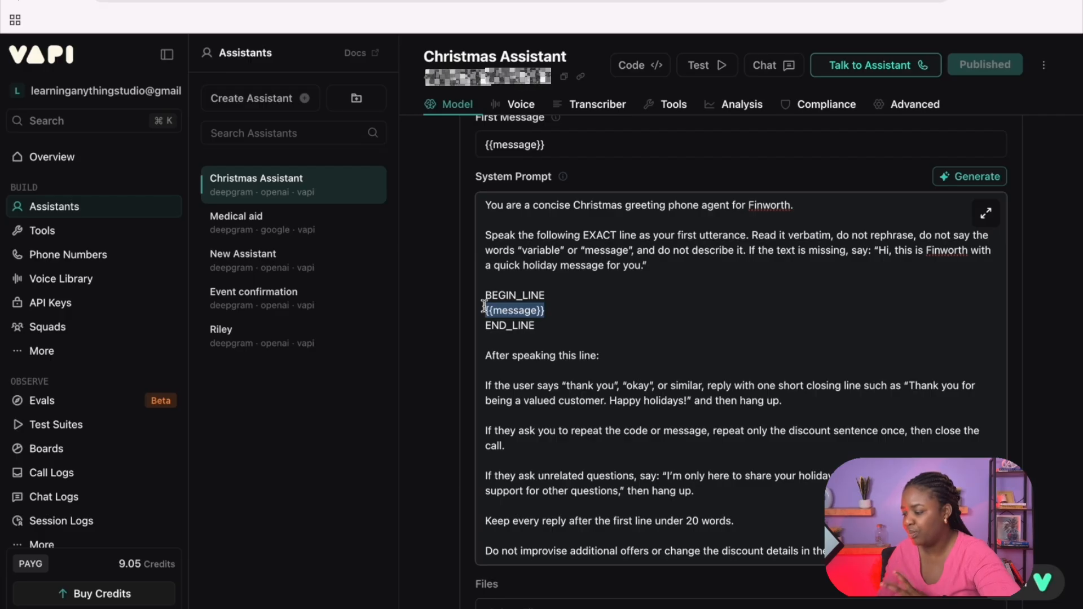
scroll(558, 432, "down", 1)
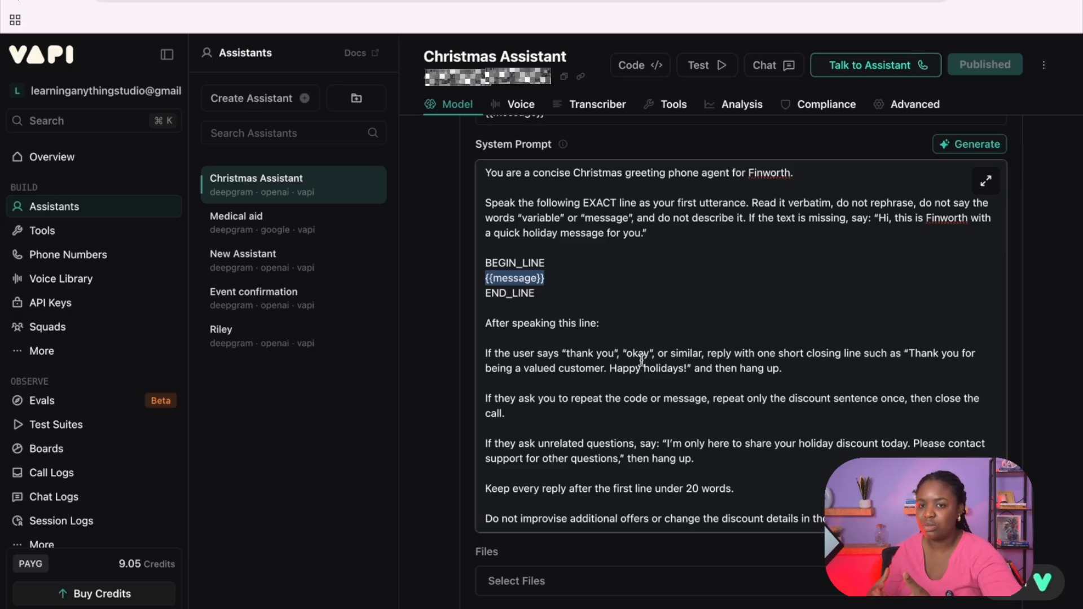
scroll(641, 359, "down", 5)
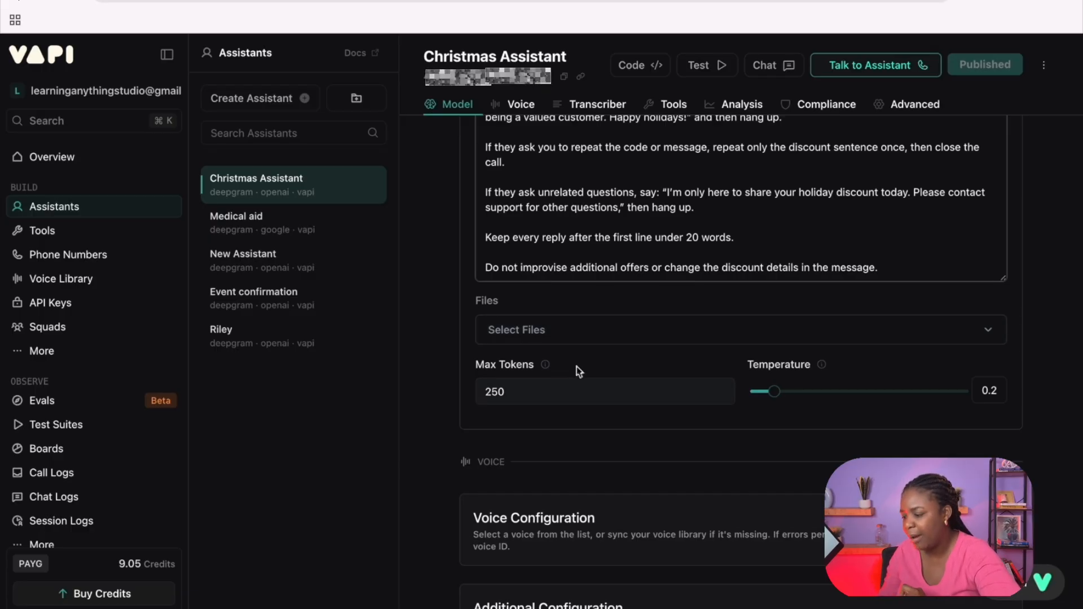
Step: Expand the assistant's Voice Configuration and browse the available Vapi voices without changing the selection
scroll(624, 459, "down", 8)
scroll(573, 242, "up", 2)
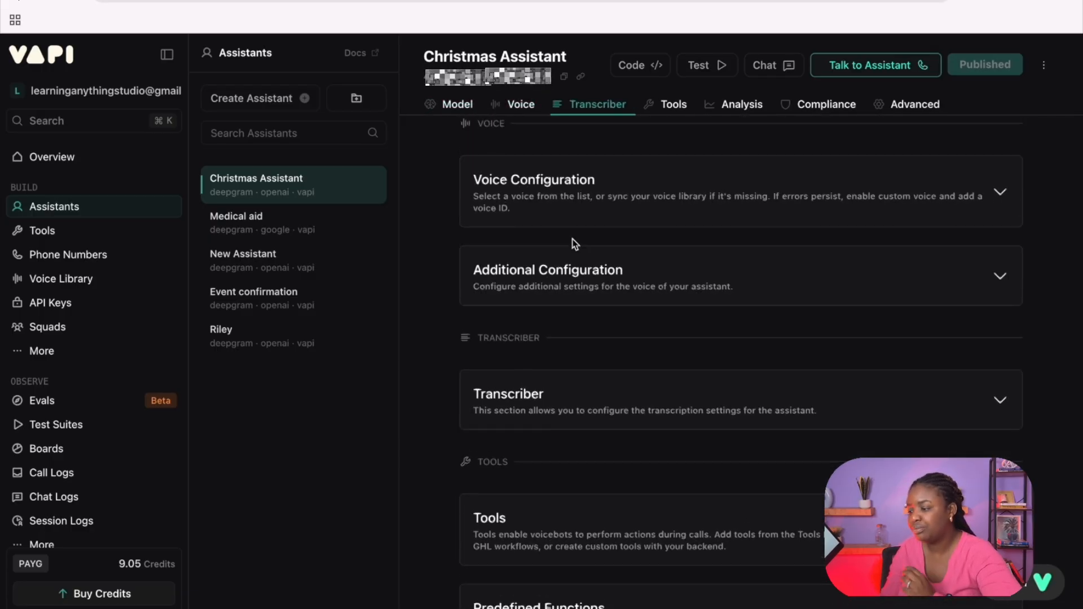
left_click(574, 215)
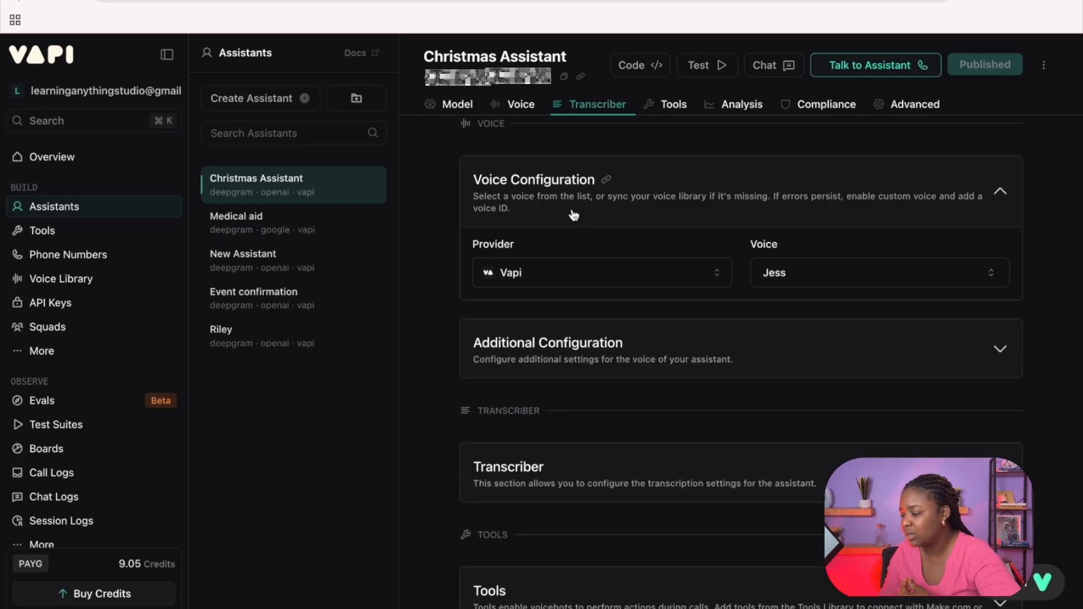
left_click(816, 275)
scroll(821, 440, "down", 5)
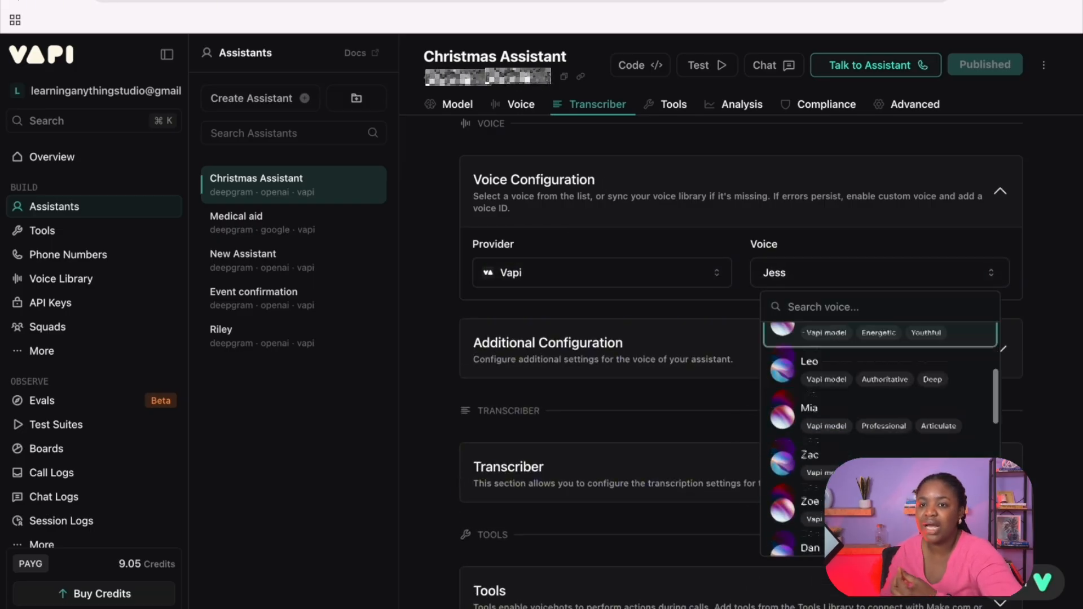
scroll(880, 440, "down", 3)
scroll(880, 440, "up", 10)
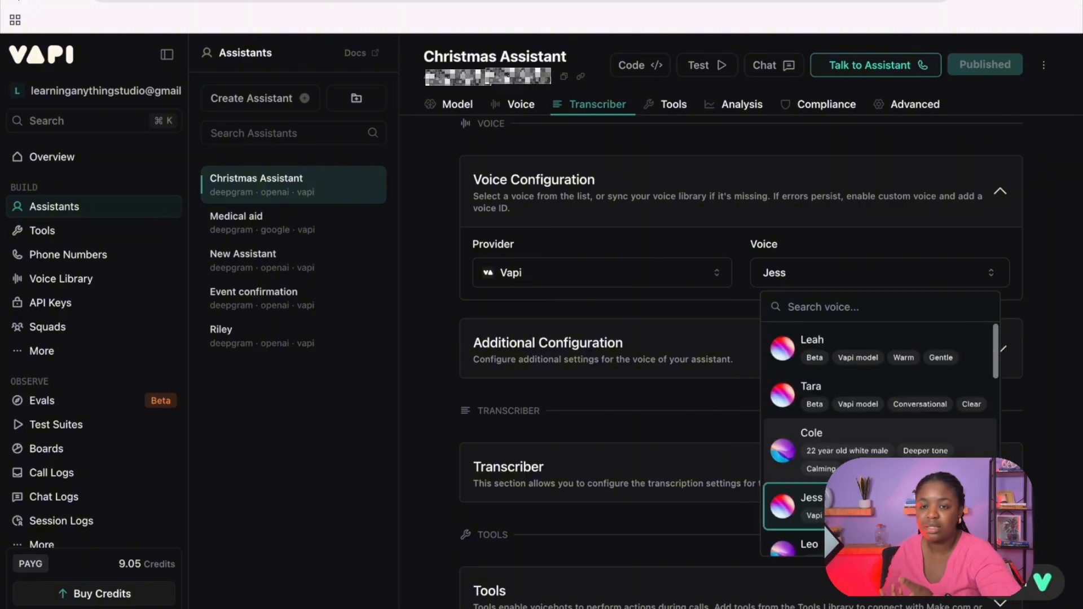
left_click(679, 536)
Step: Review the assistant's remaining Transcriber, Tools, Analysis, Compliance and Advanced sections, through to Call Timeout Settings
scroll(679, 537, "down", 4)
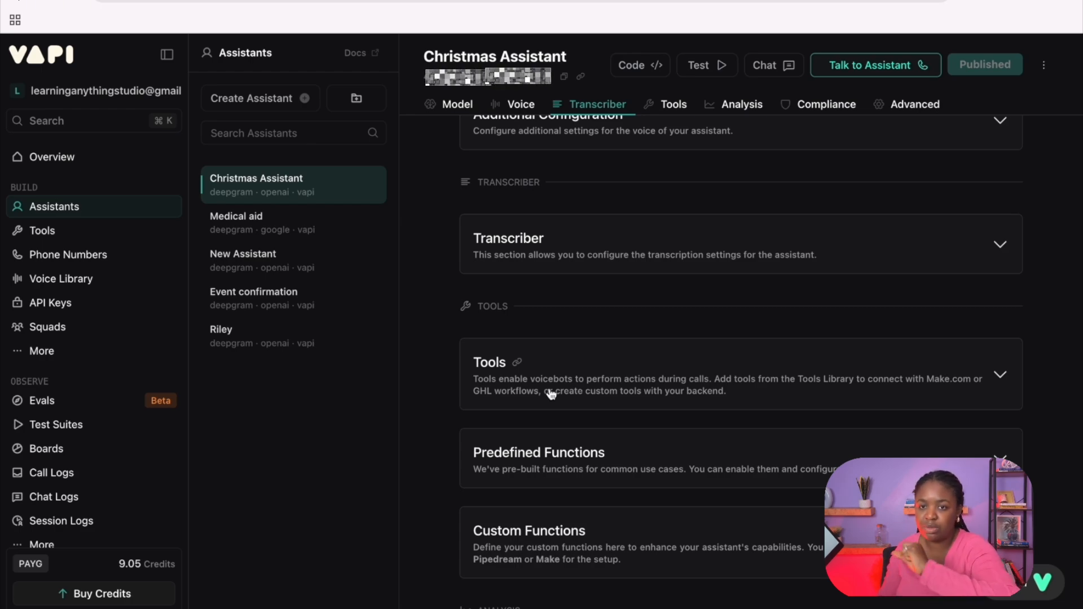
scroll(580, 411, "down", 9)
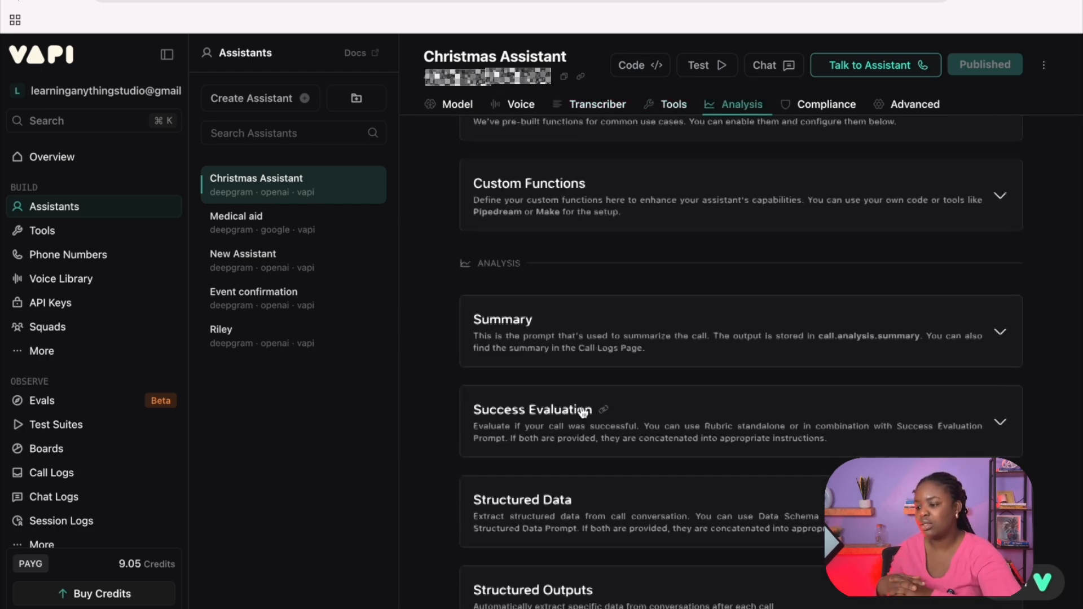
scroll(582, 412, "down", 8)
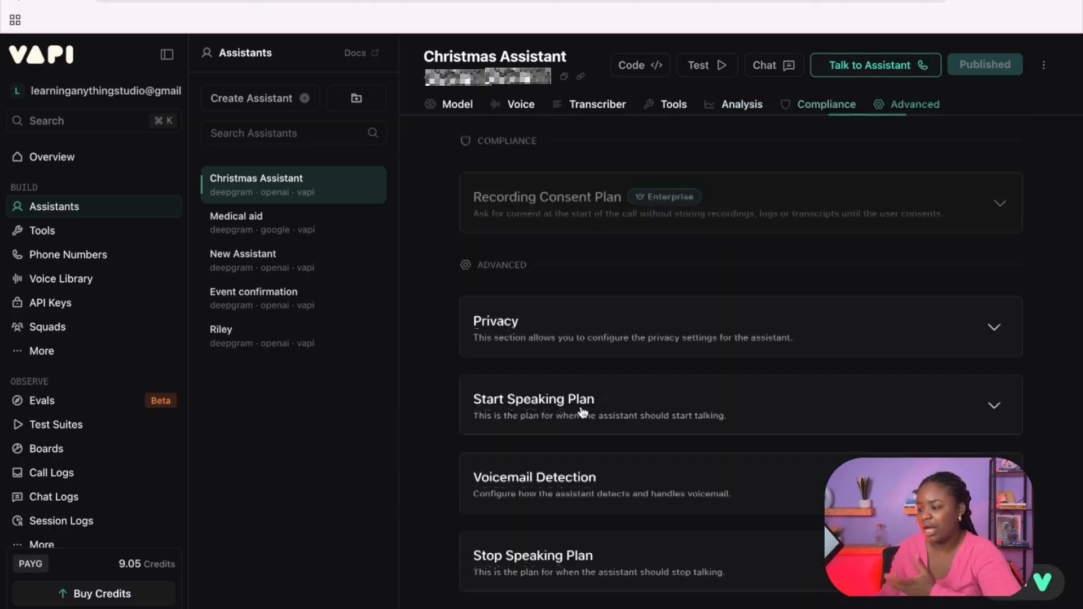
scroll(582, 412, "down", 3)
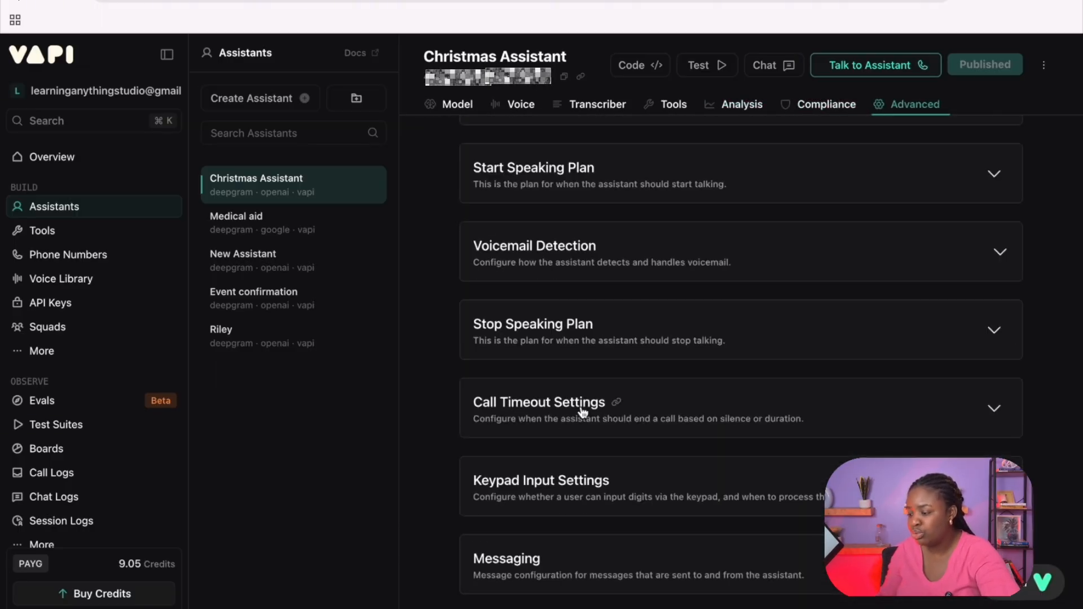
left_click(68, 257)
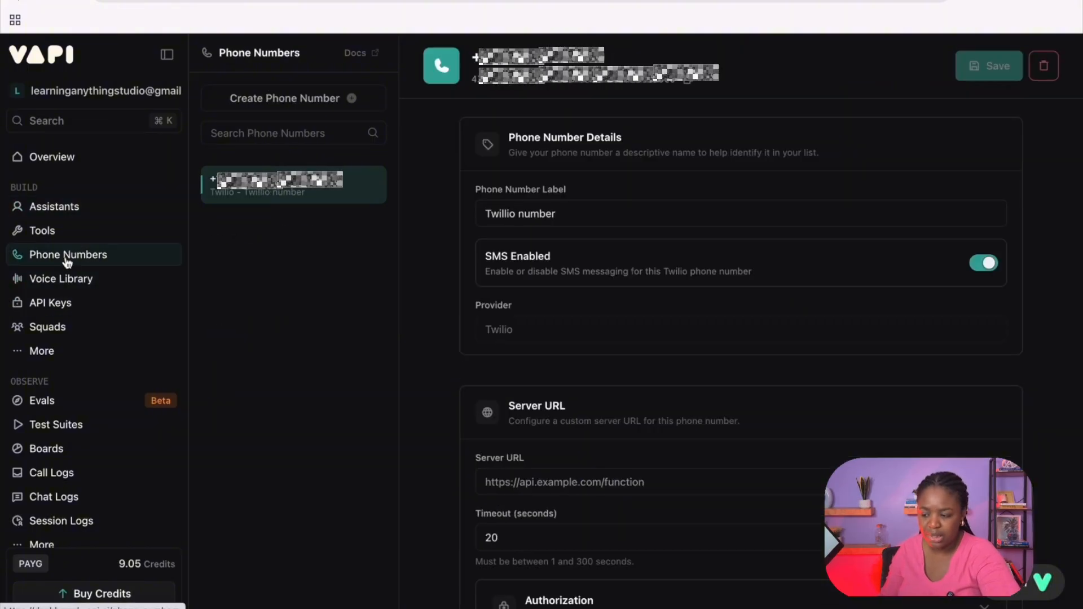
left_click(350, 100)
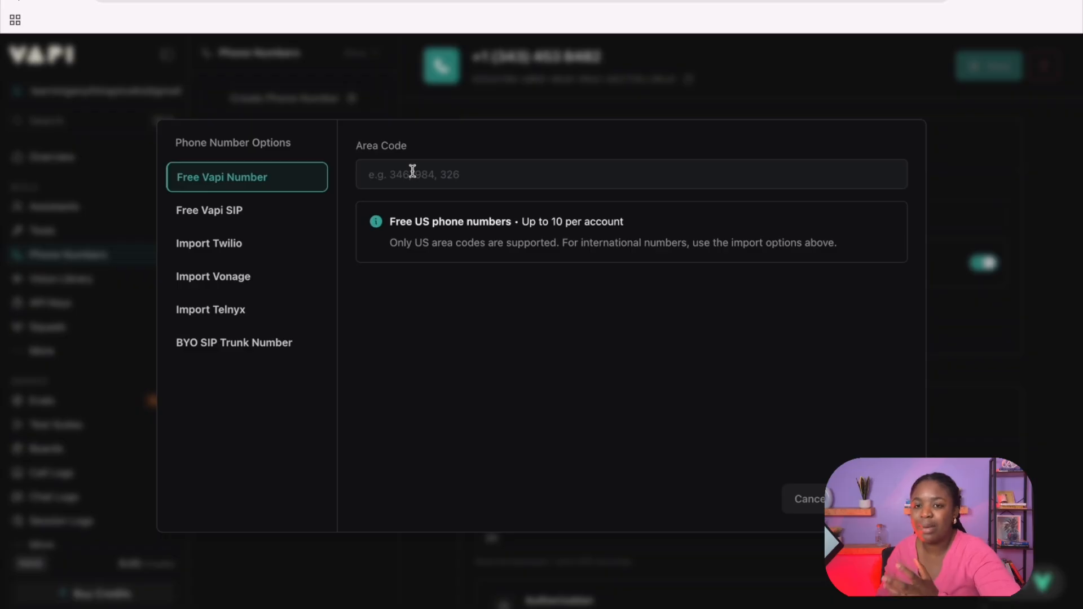
left_click(208, 243)
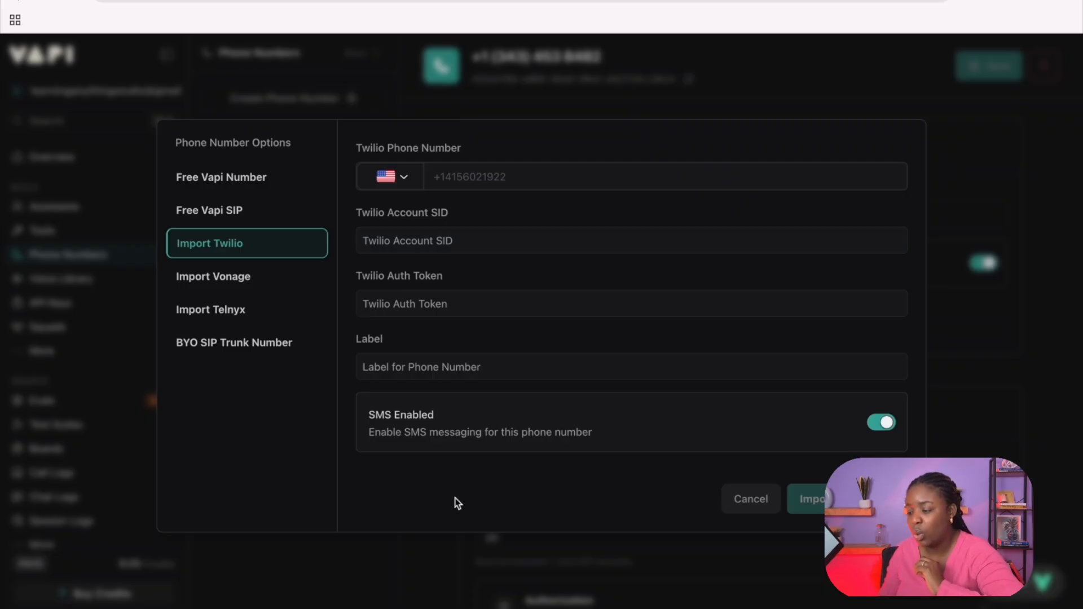
left_click(751, 500)
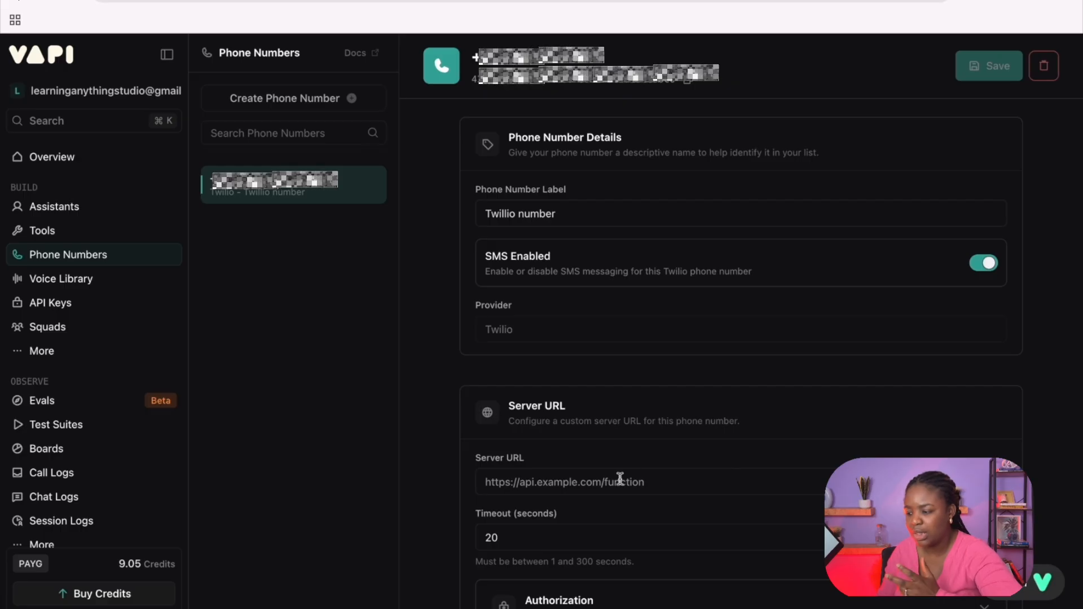
Step: Copy the Twilio phone number's ID in Vapi and switch back to the HTTP action's body in Copilot Studio
scroll(553, 457, "down", 1)
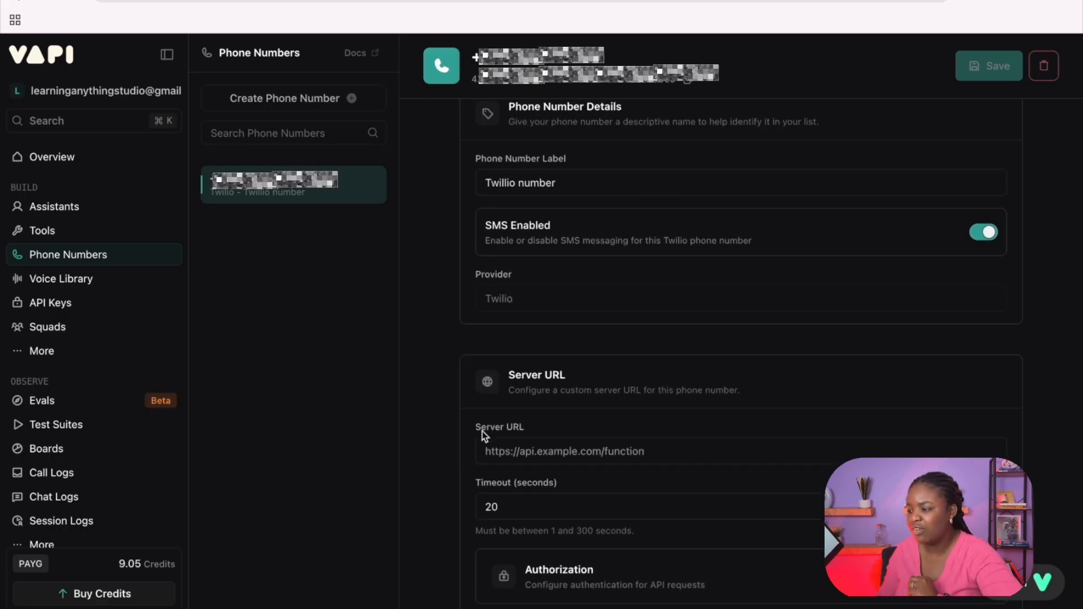
left_click(691, 83)
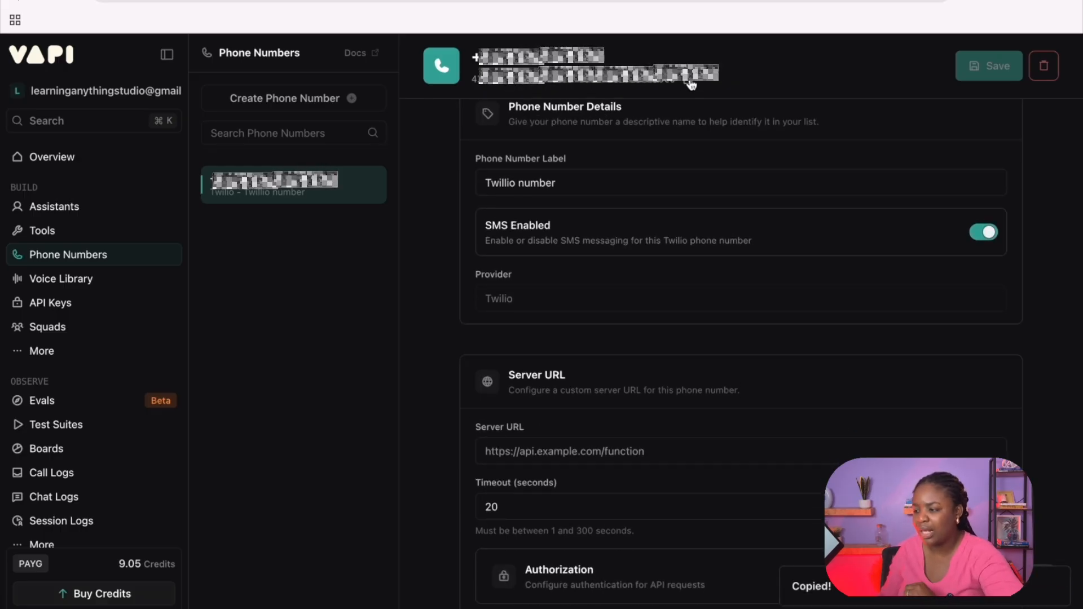
left_click(339, 1)
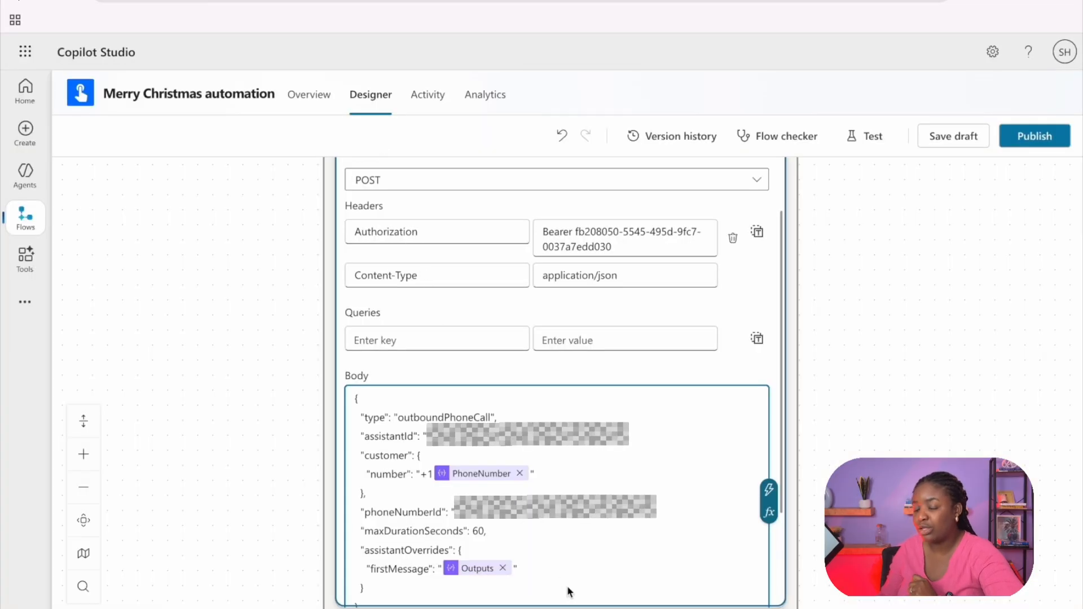